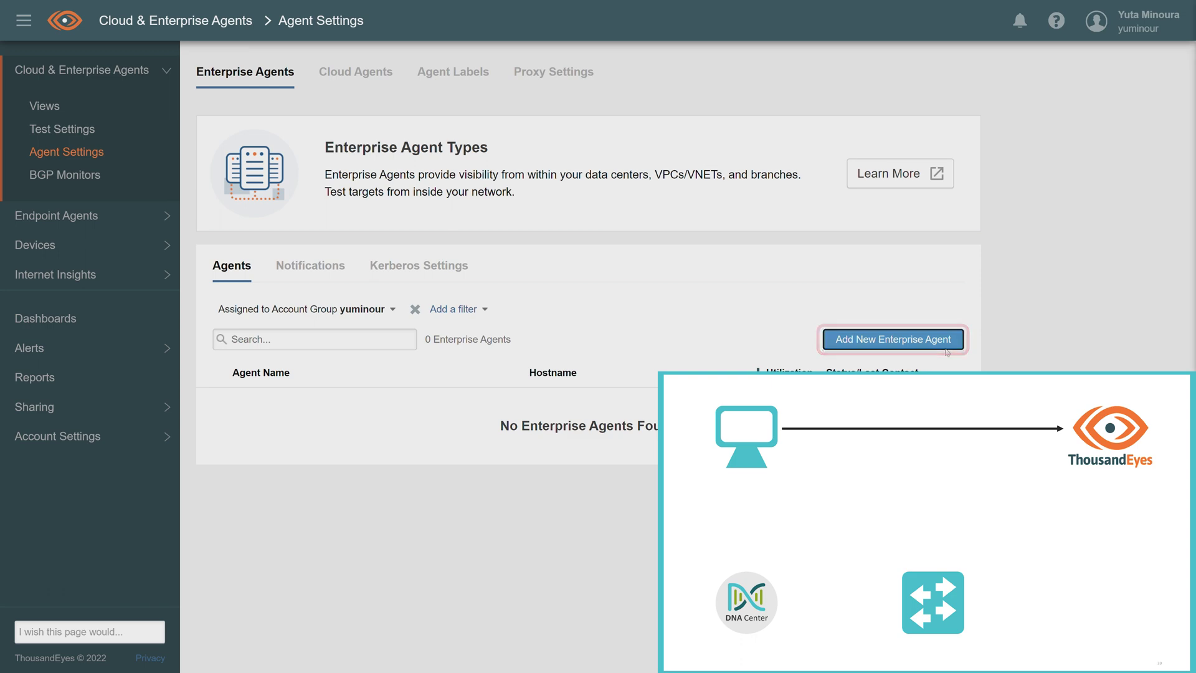
Start adding an enterprise agent, download the Cisco Application Hosting TAR package for Catalyst switches, and reveal the account group token
click(946, 350)
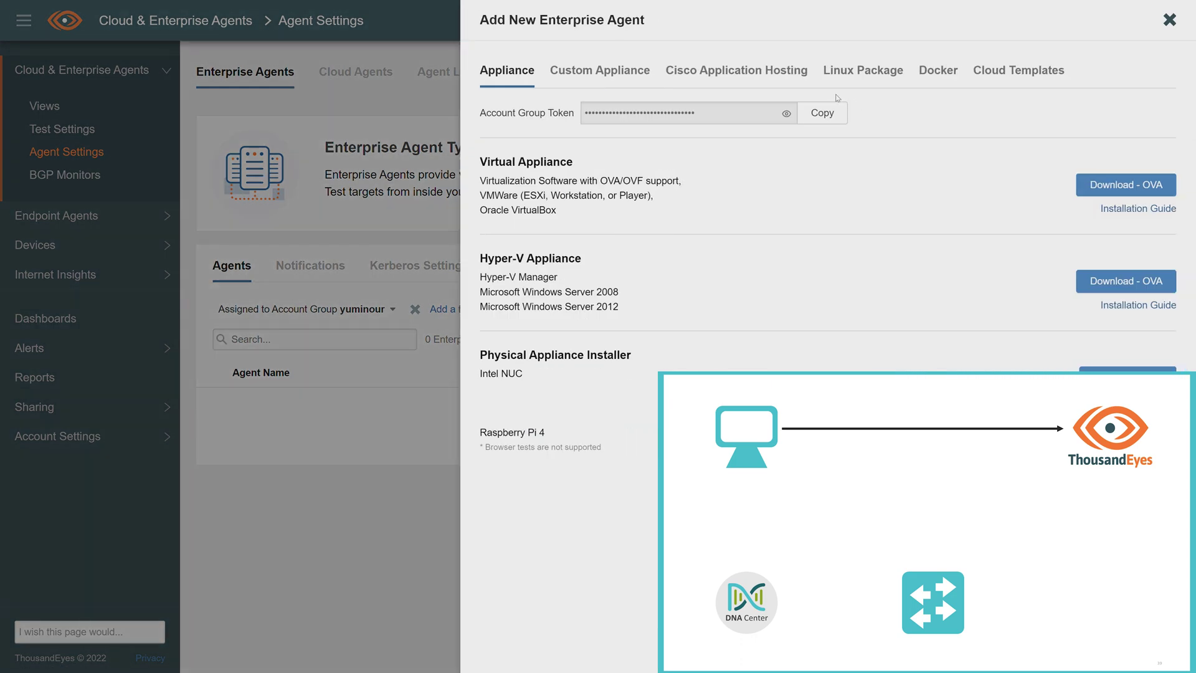
click(793, 80)
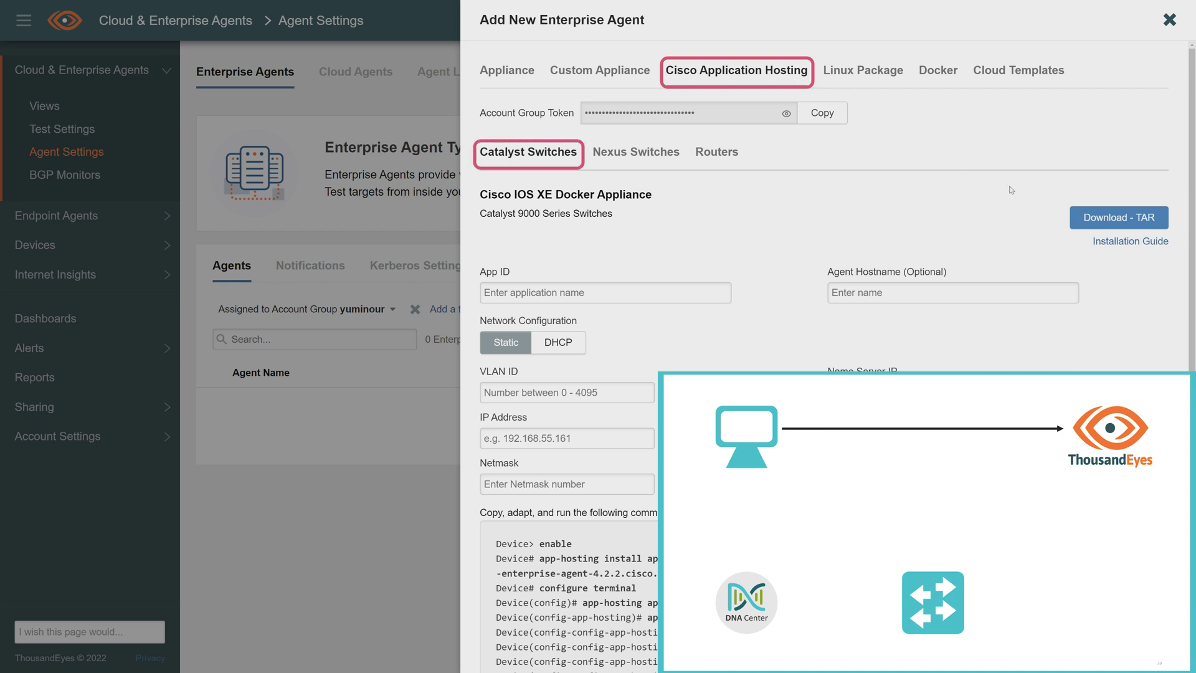
click(1073, 226)
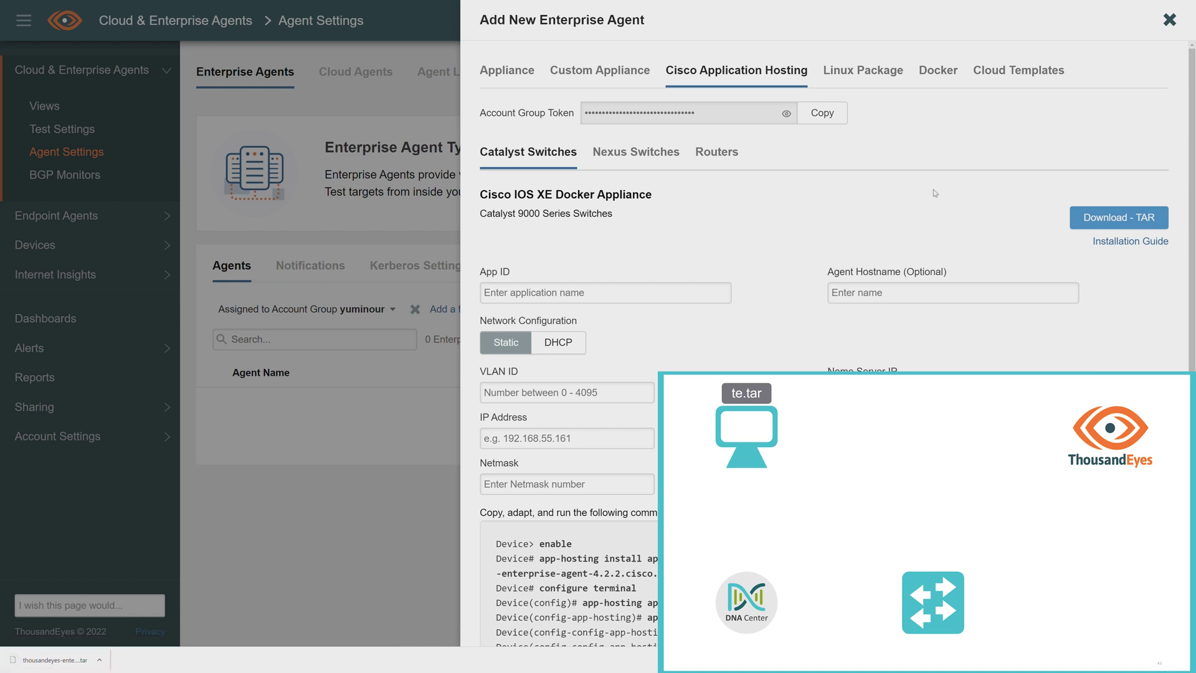
click(786, 115)
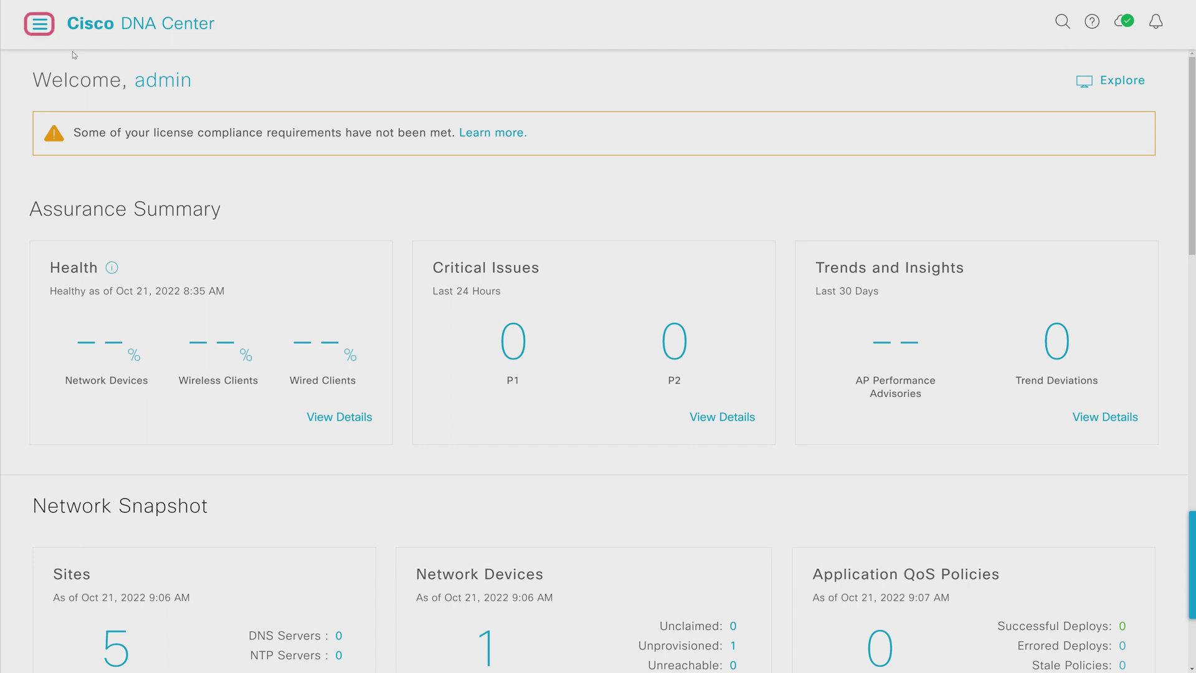
Switch to Cisco DNA Center and open the provisioning inventory of network devices
click(39, 25)
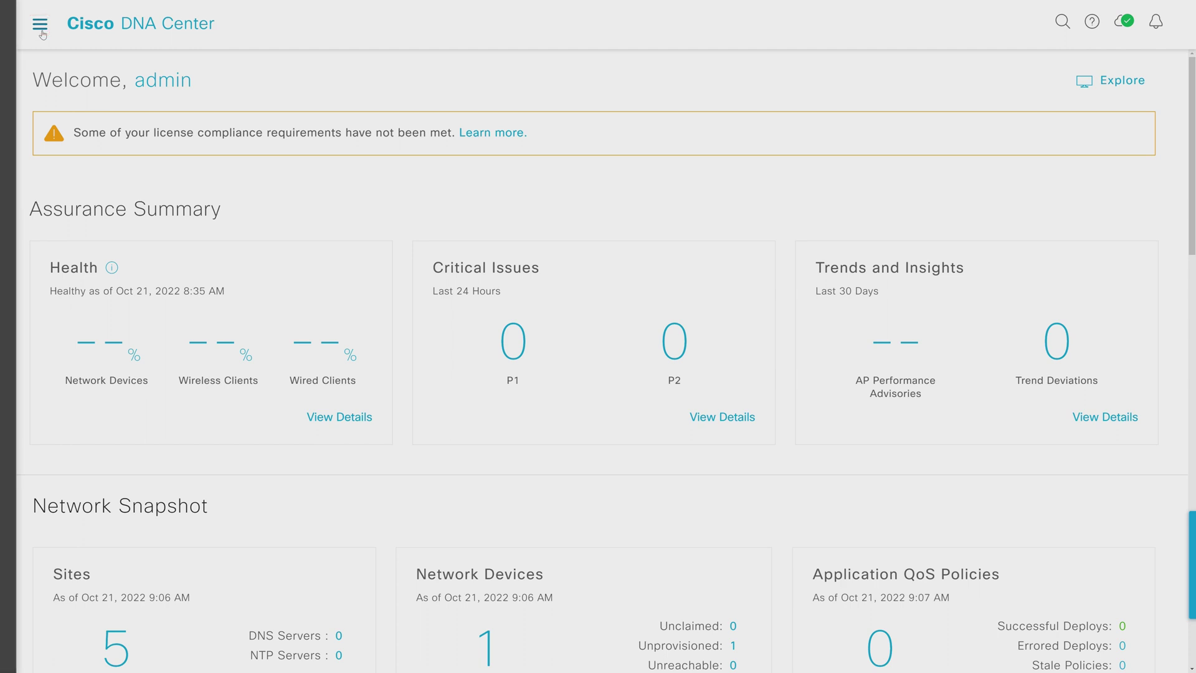
mouse_move(148, 165)
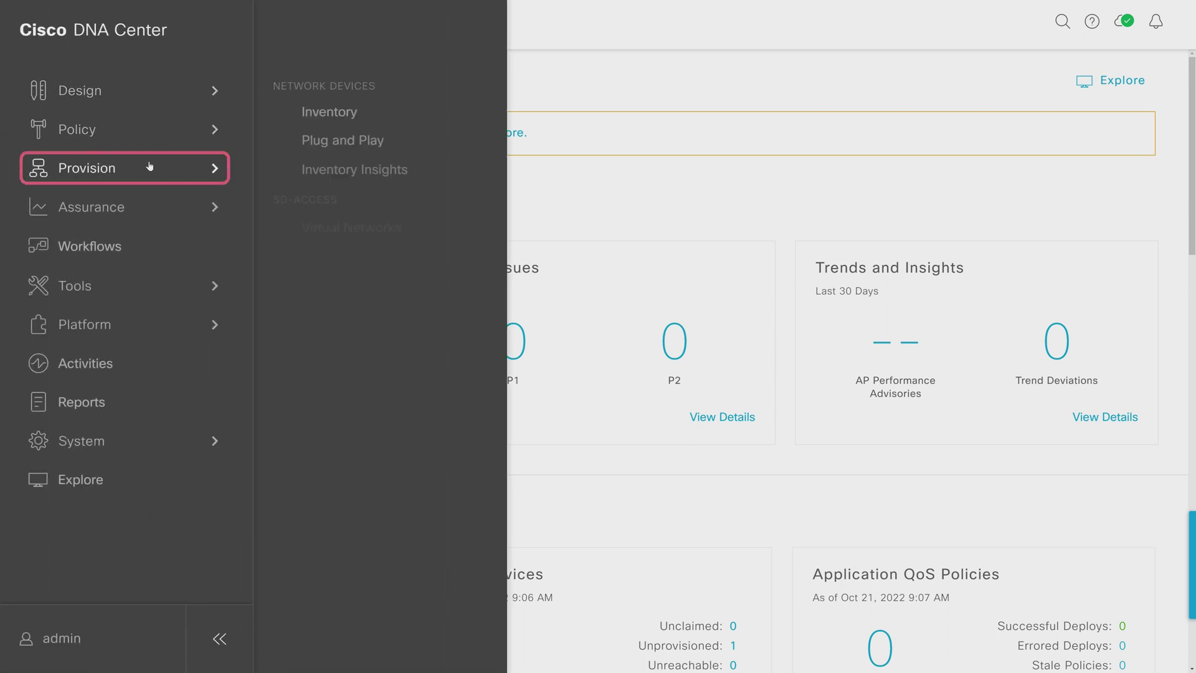
click(305, 125)
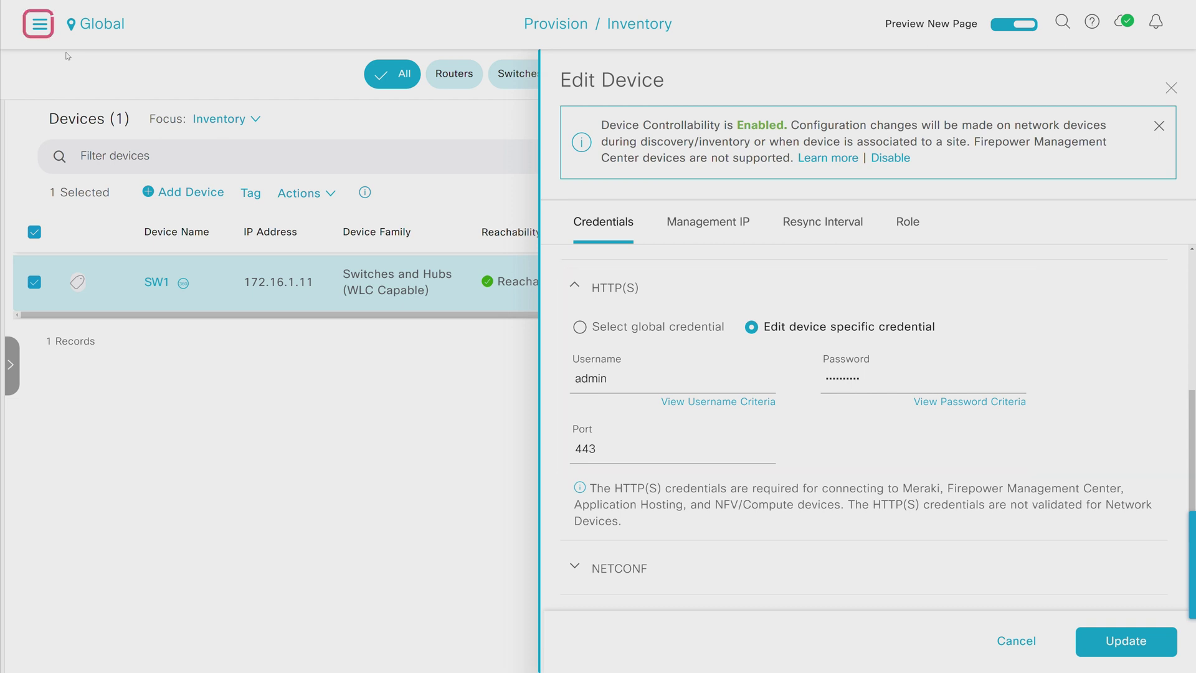
Open the App Hosting for Switches service in the provisioning area
click(41, 32)
click(138, 166)
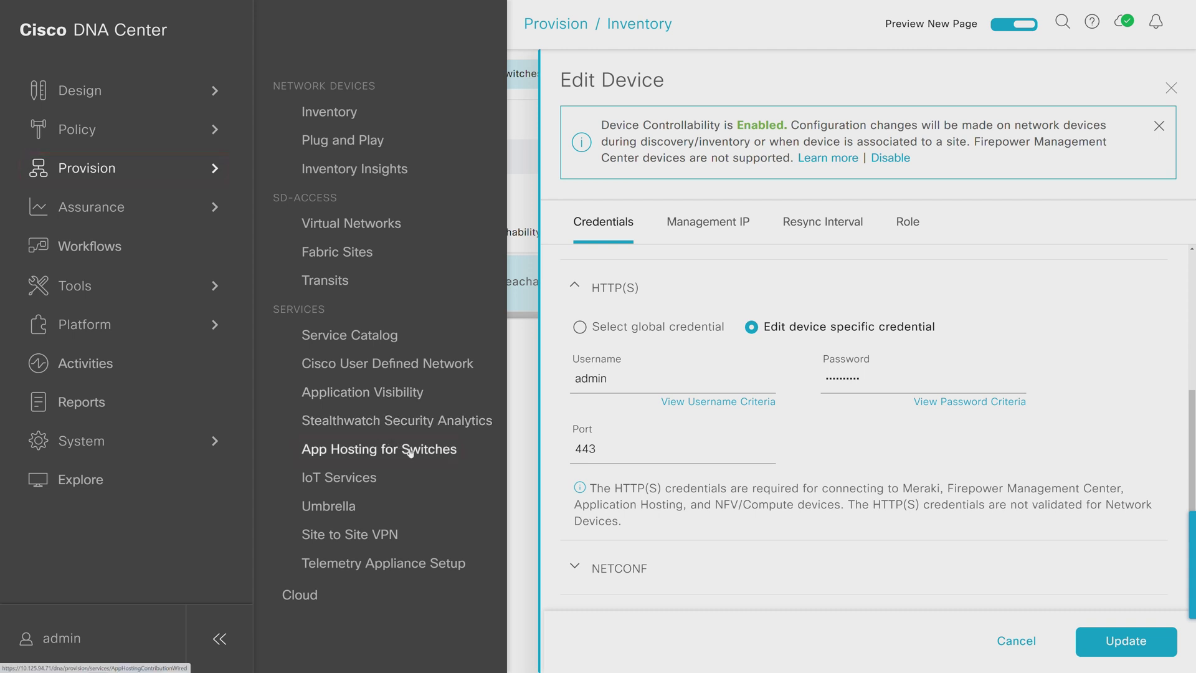
click(410, 450)
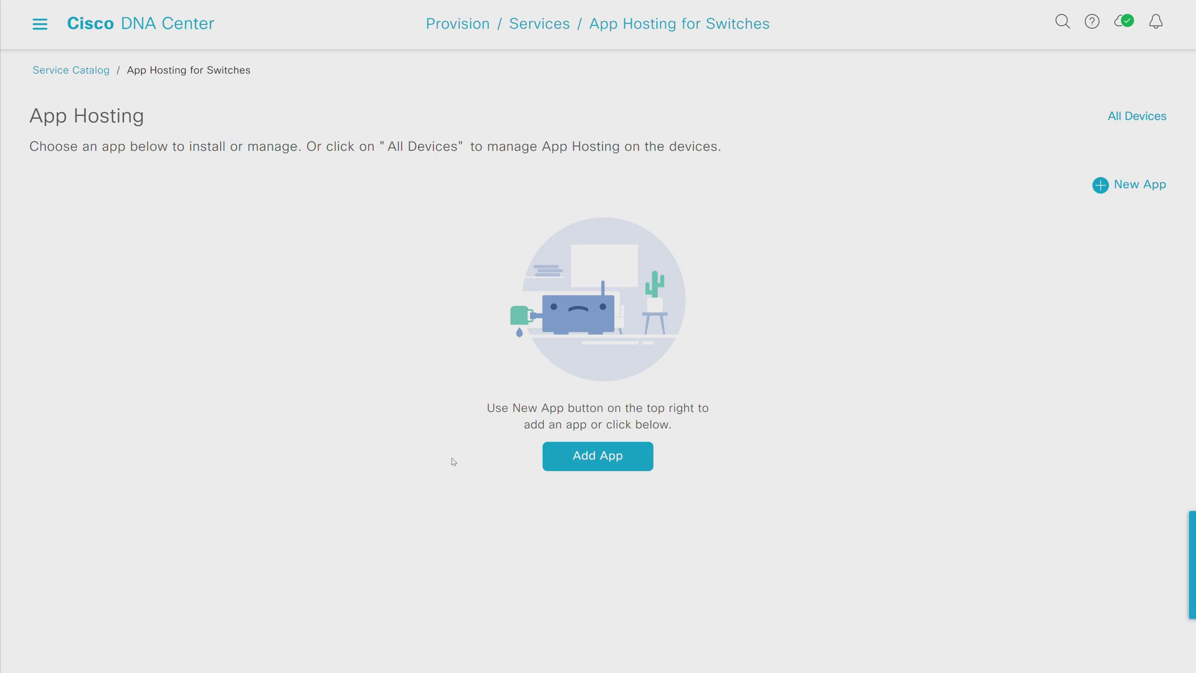
Add a new hosted app by uploading the downloaded ThousandEyes enterprise agent TAR file
click(545, 467)
drag(0, 187, 452, 274)
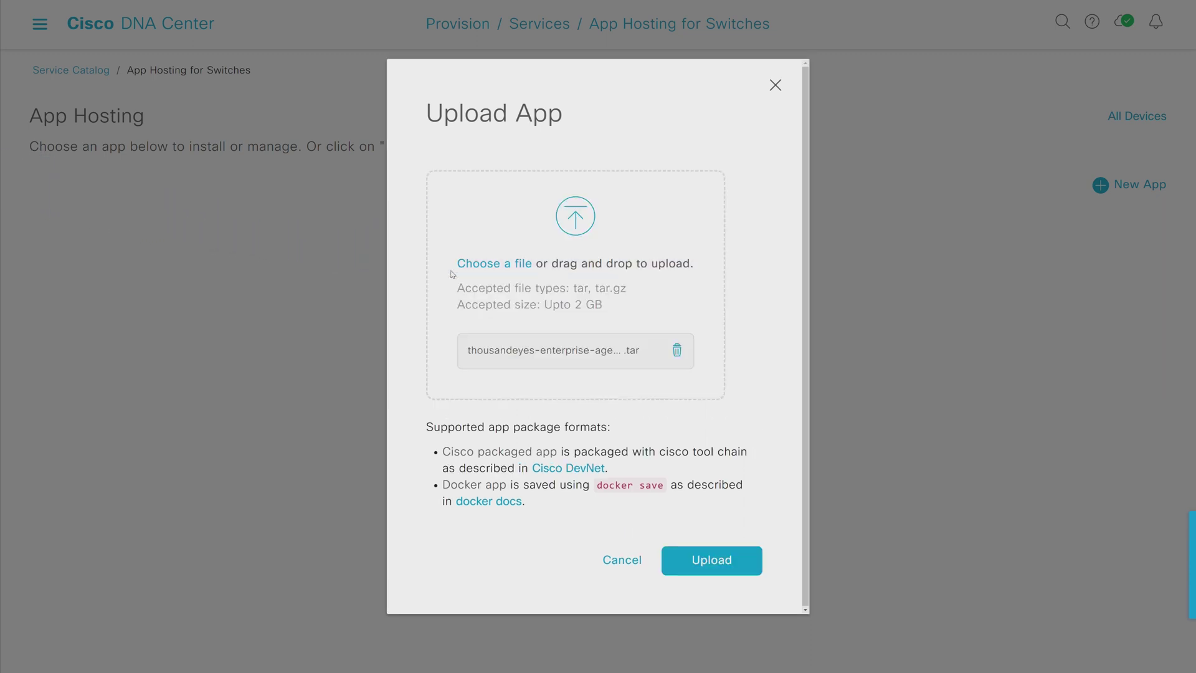
click(700, 562)
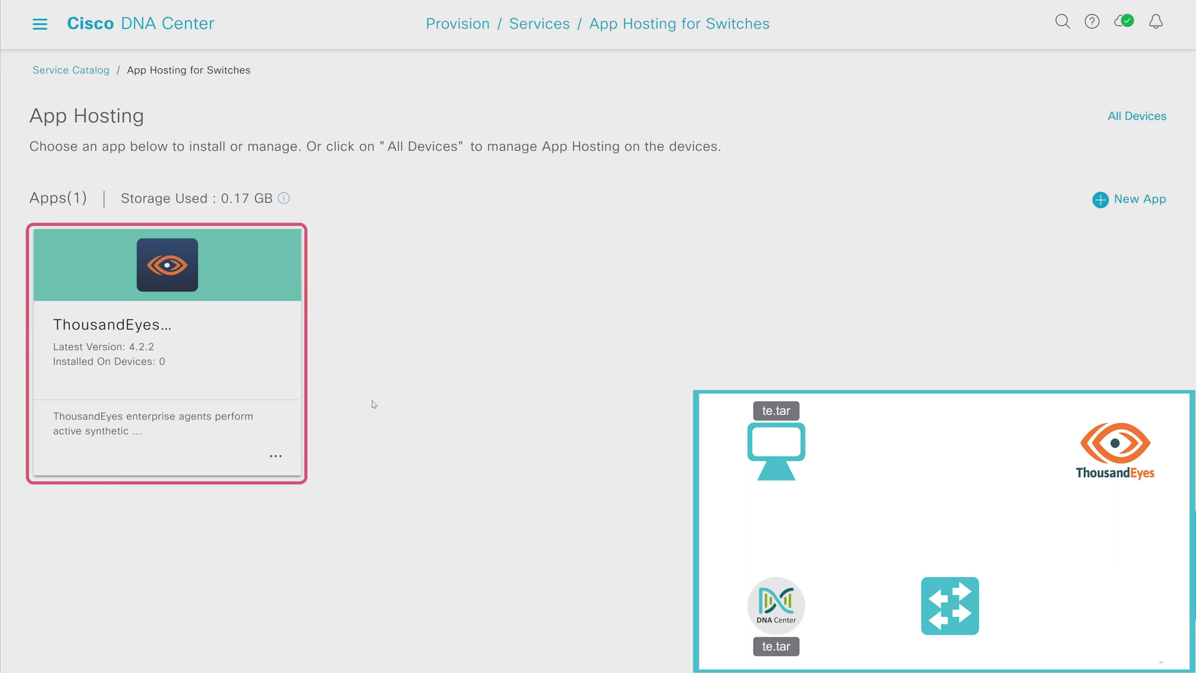
Remove the "--mount type=tmpfs,destination=/var/tmp/te-agent,tmpfs-size=340m" option from the ThousandEyes Enterprise Agent app's Docker runtime options
click(285, 371)
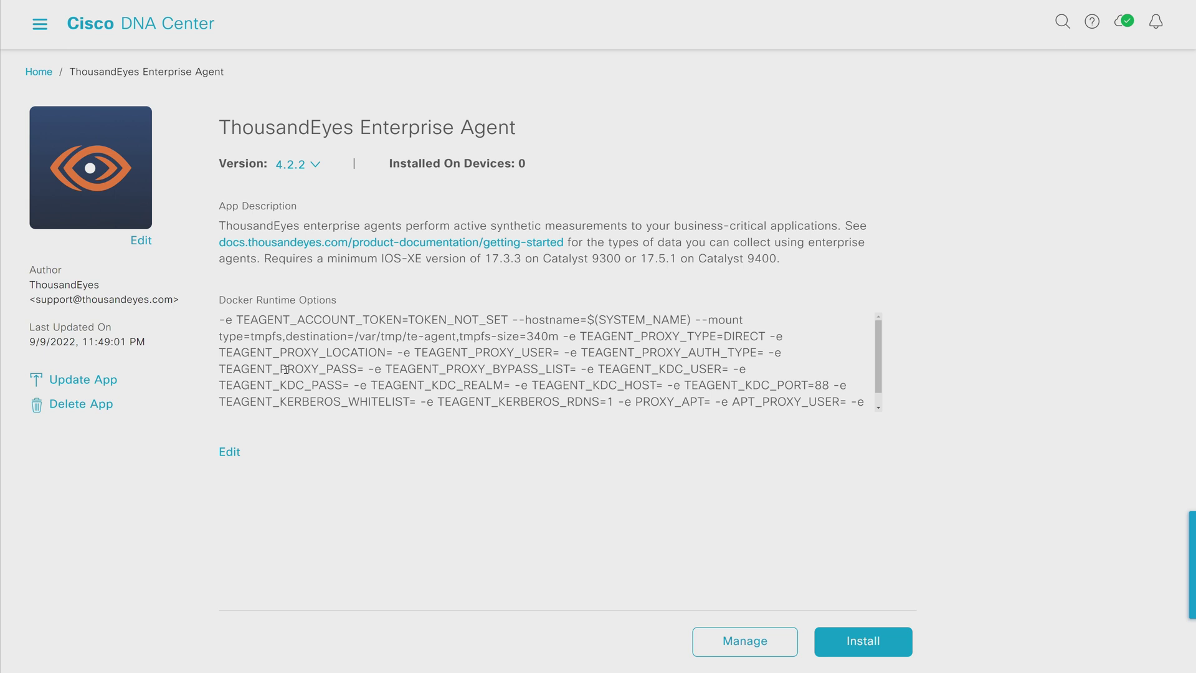
click(230, 451)
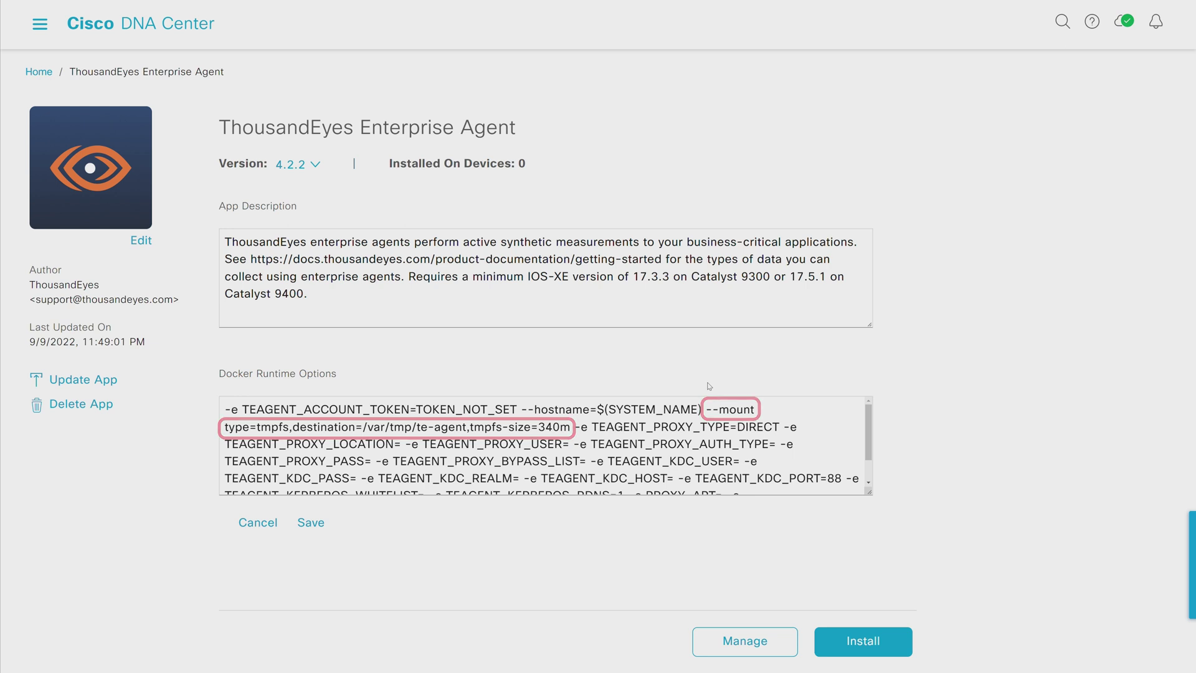
drag(706, 409, 576, 426)
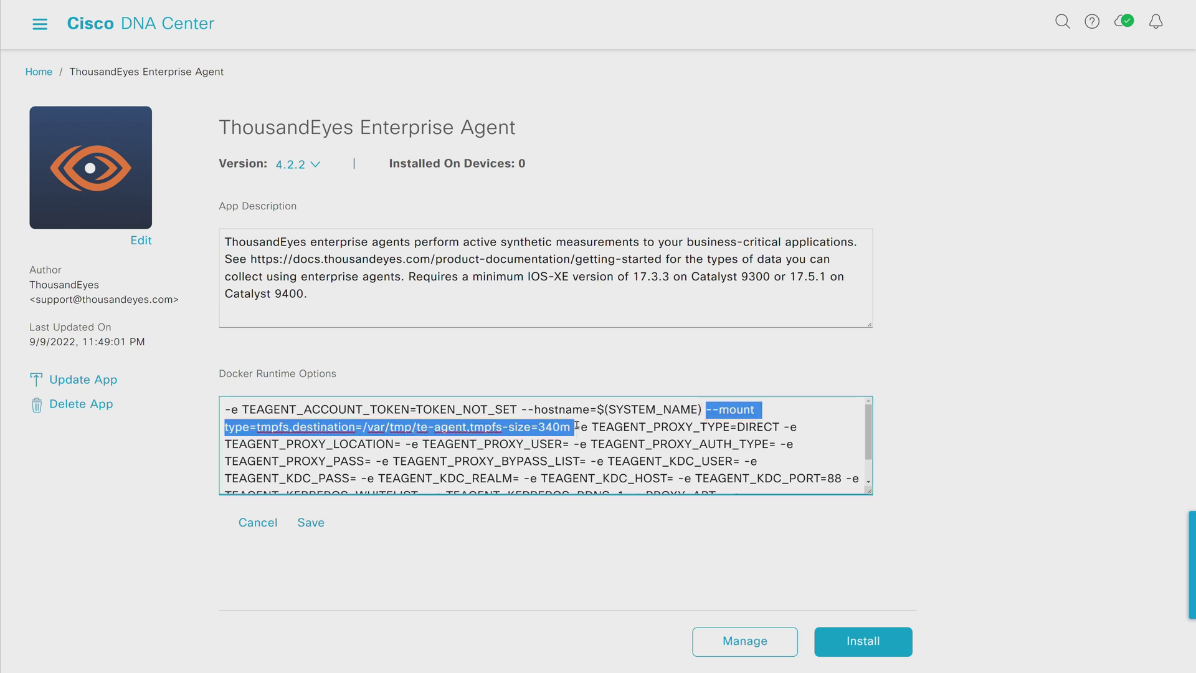
key(BackSpace)
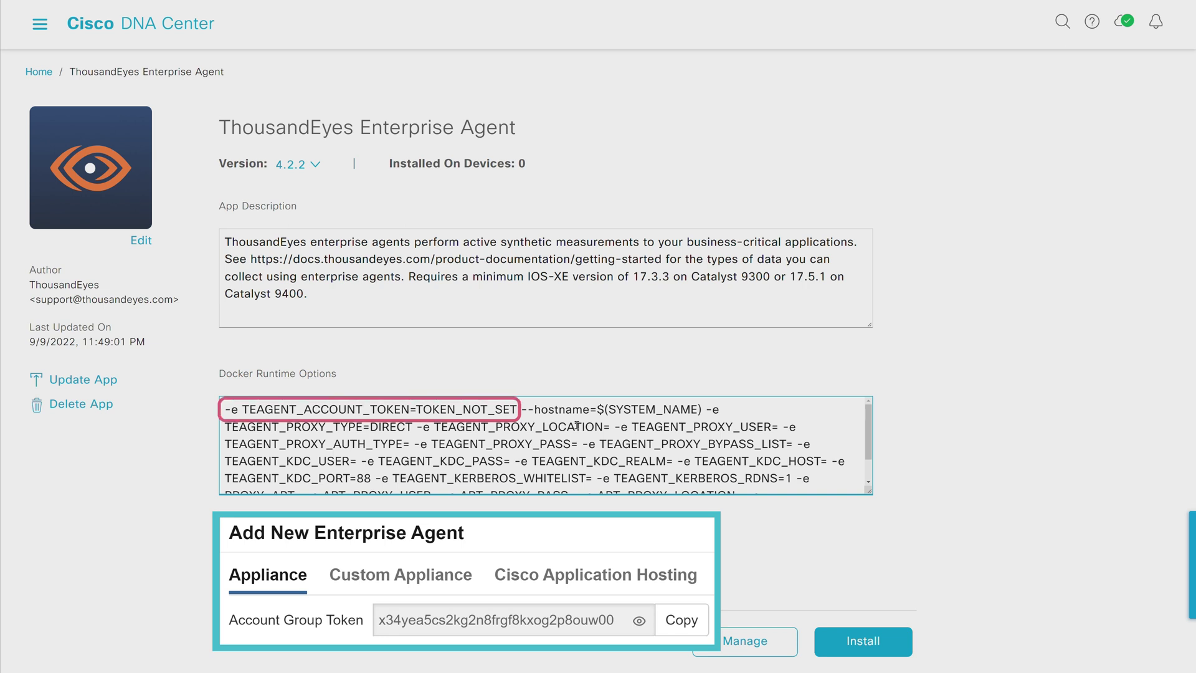
Replace TOKEN_NOT_SET in TEAGENT_ACCOUNT_TOKEN with the copied account group token and save the Docker runtime options
drag(518, 409, 416, 408)
key(ctrl+v)
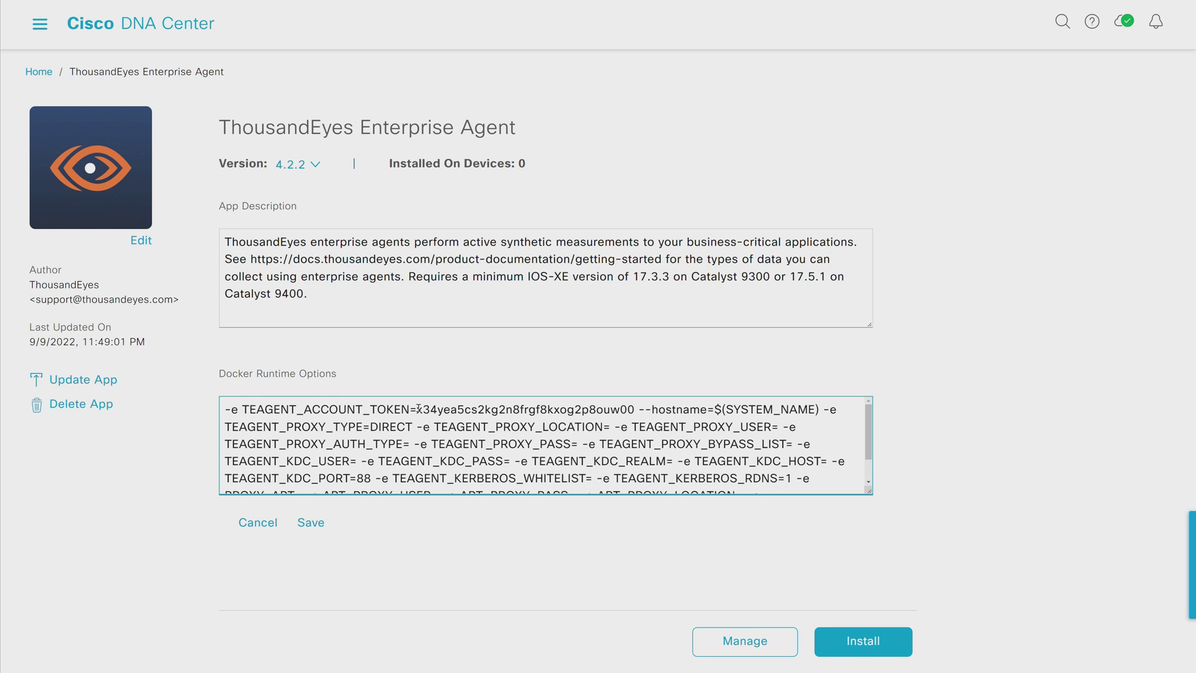
click(314, 523)
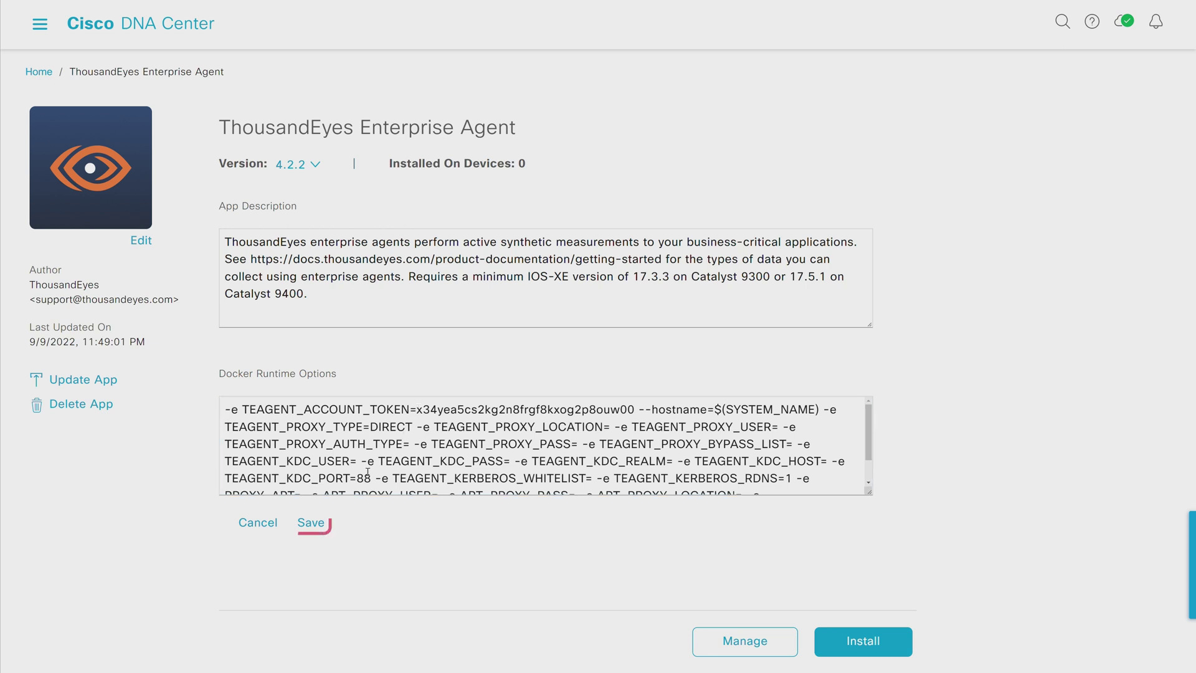
click(311, 522)
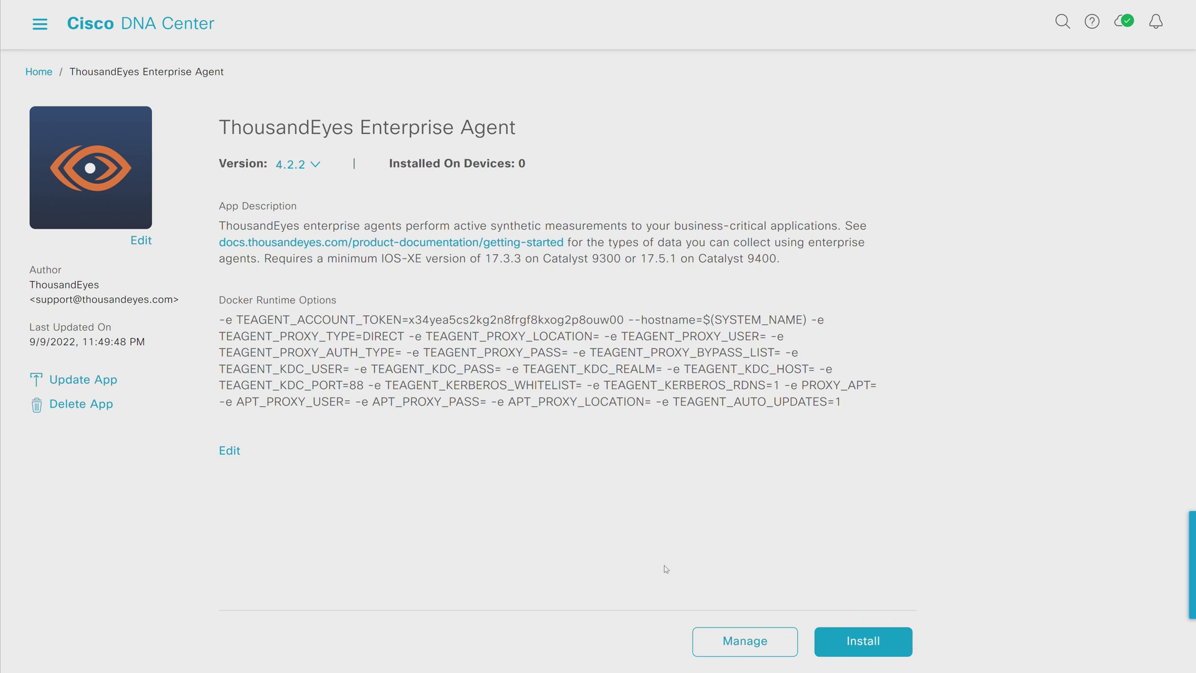
Start installing the ThousandEyes Enterprise Agent app and name the workflow task TEAgent_Deploy
click(822, 642)
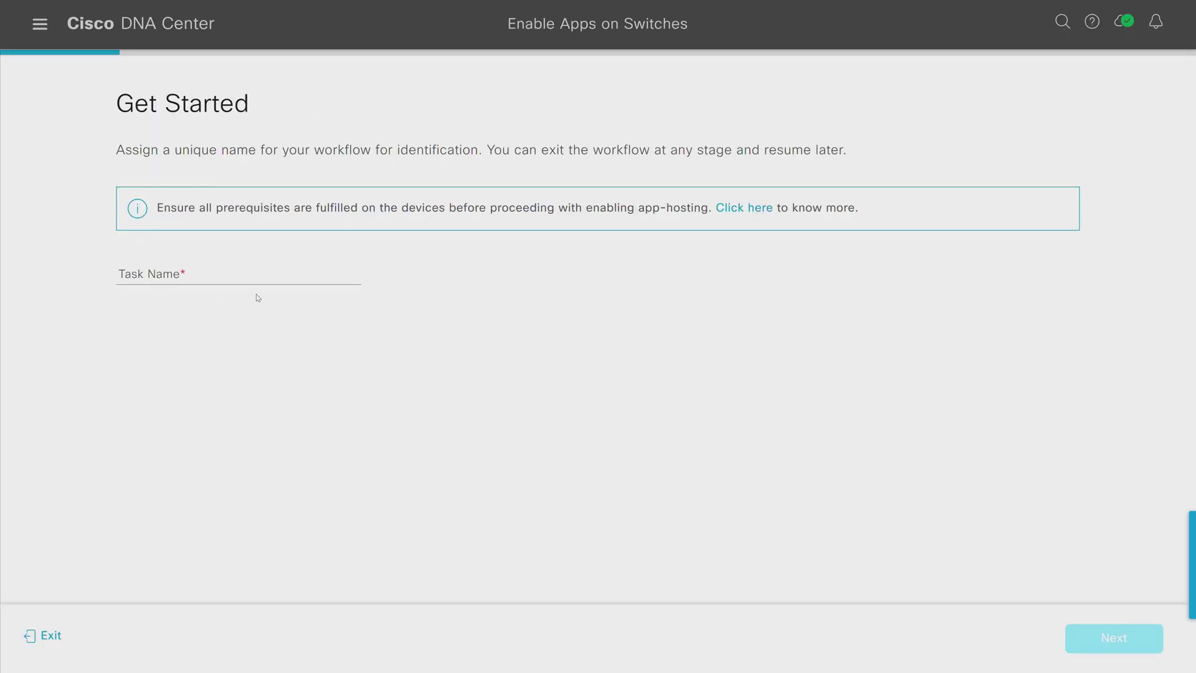
click(251, 279)
text(TEA)
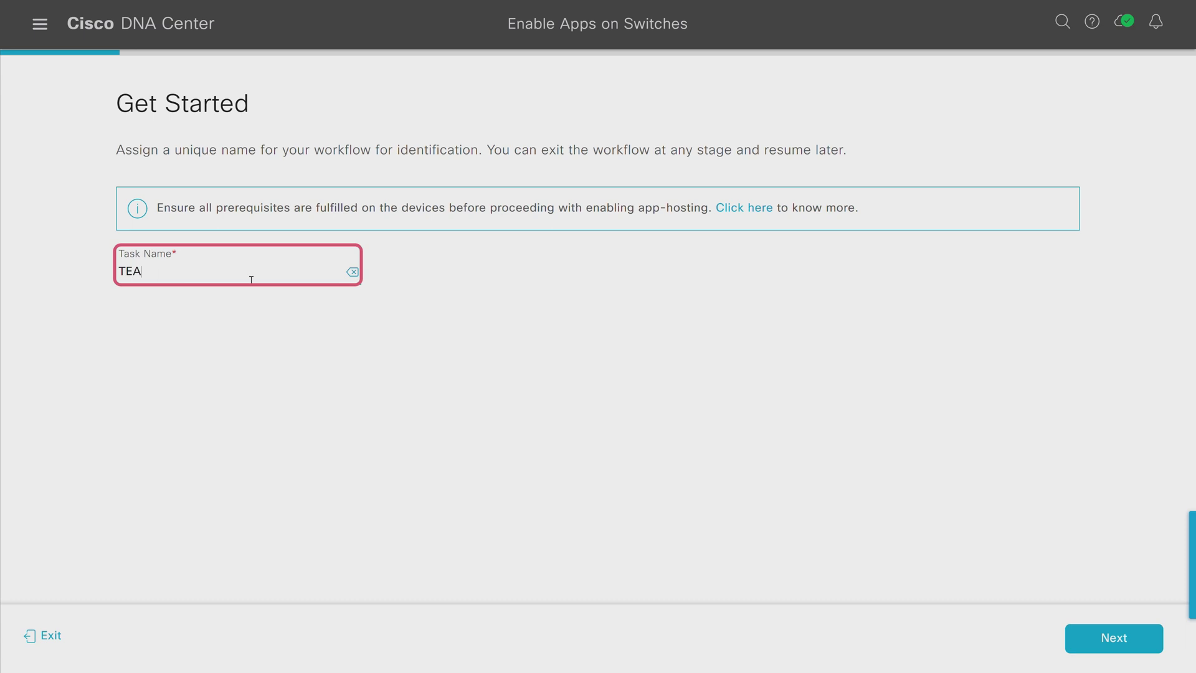
text(gent_Deploy)
click(1069, 644)
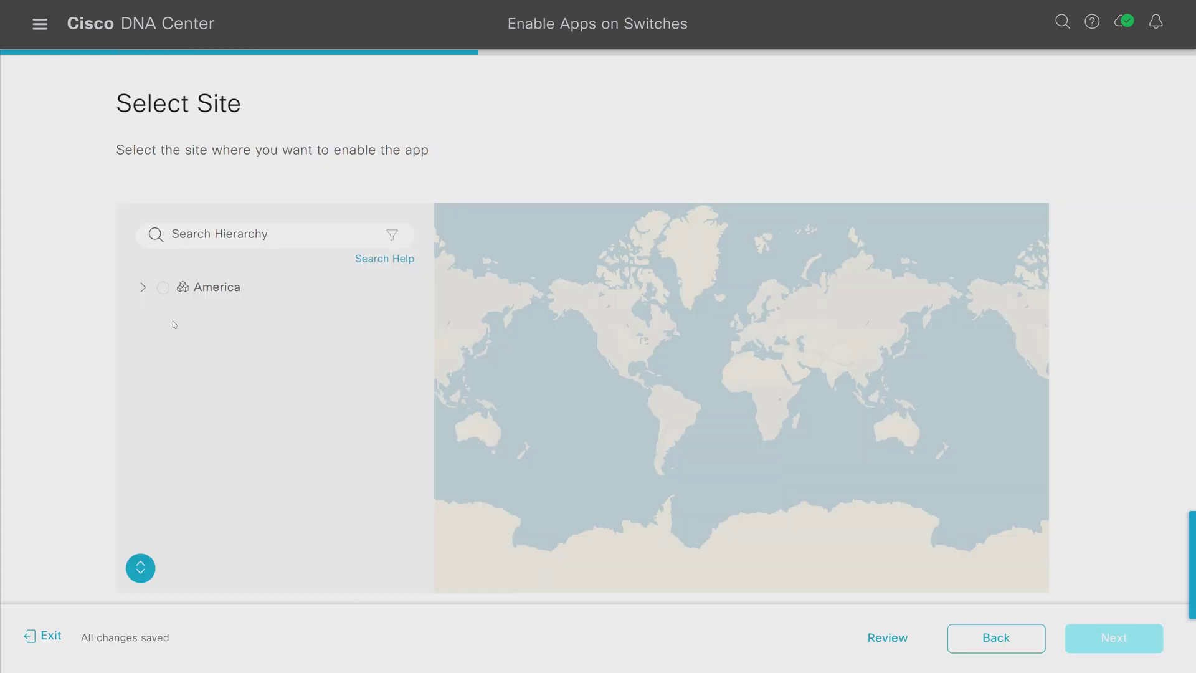
Choose Building 1 under America / San Jose as the site where the app is enabled
click(143, 287)
click(160, 318)
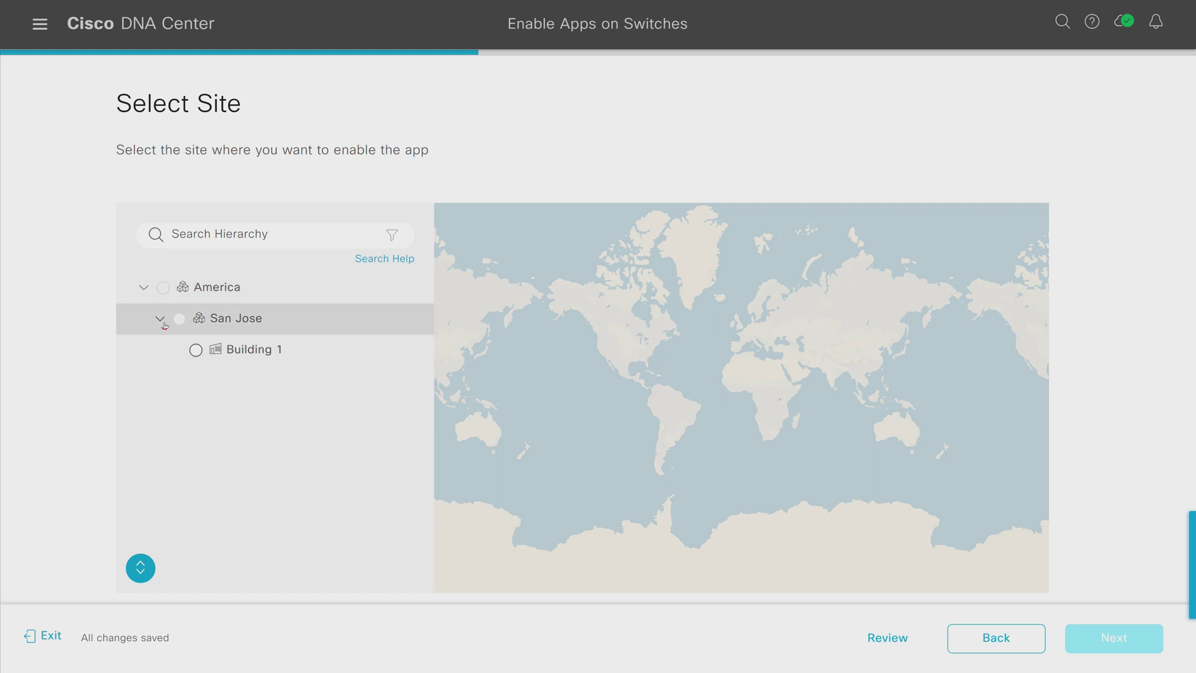
click(196, 350)
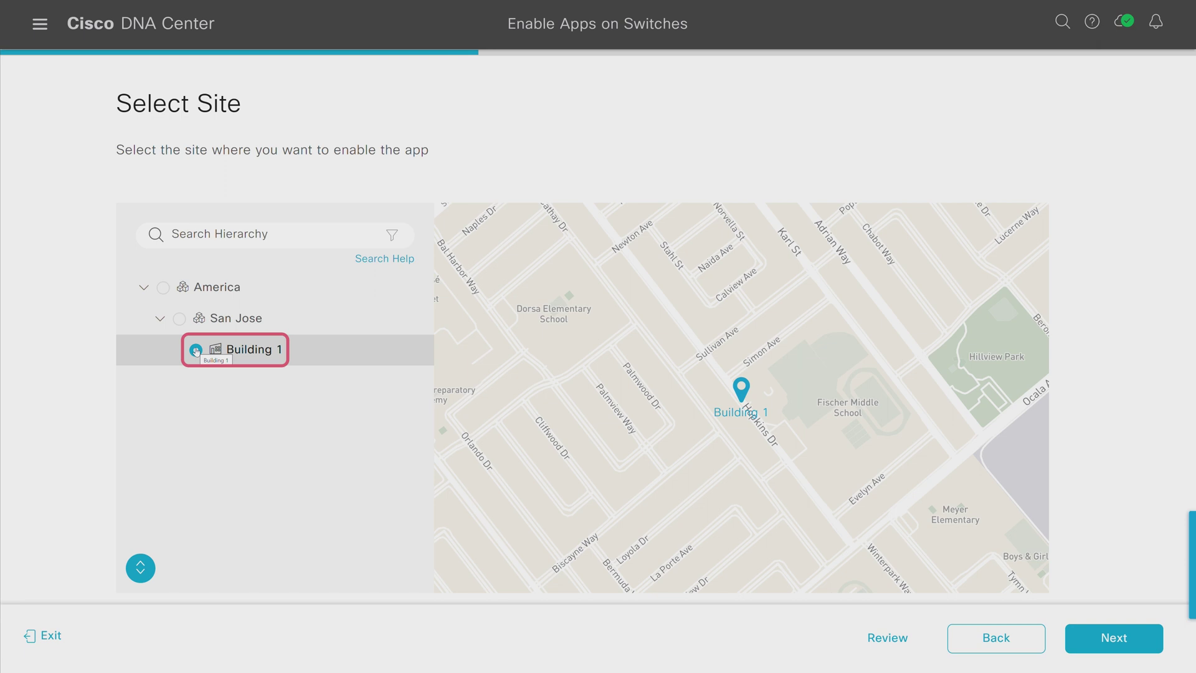
click(1067, 638)
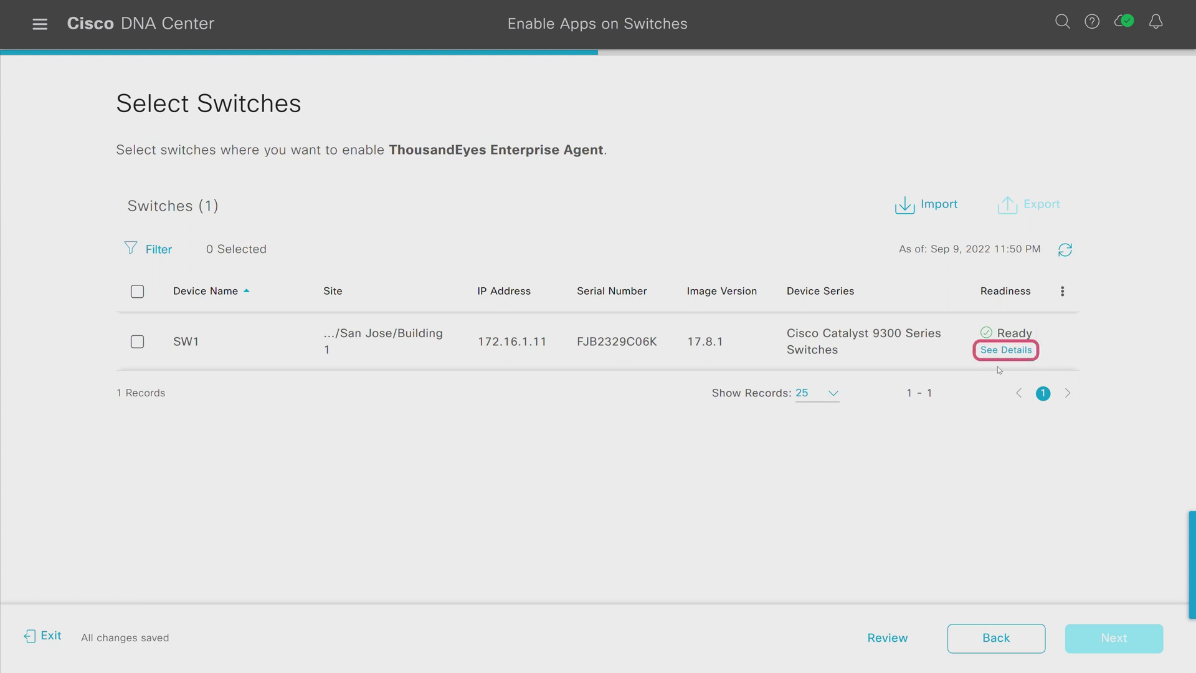
Review the readiness checks of switch SW1 and select it as the switch for the agent
click(1002, 350)
drag(975, 360, 981, 494)
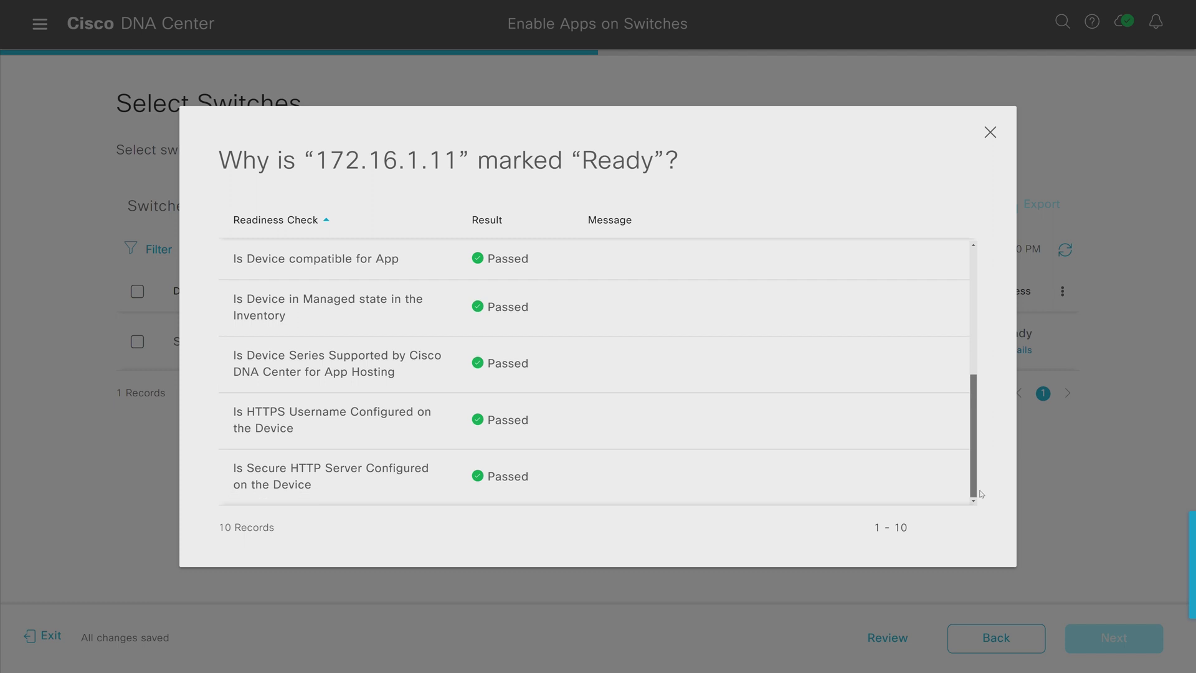
key(Escape)
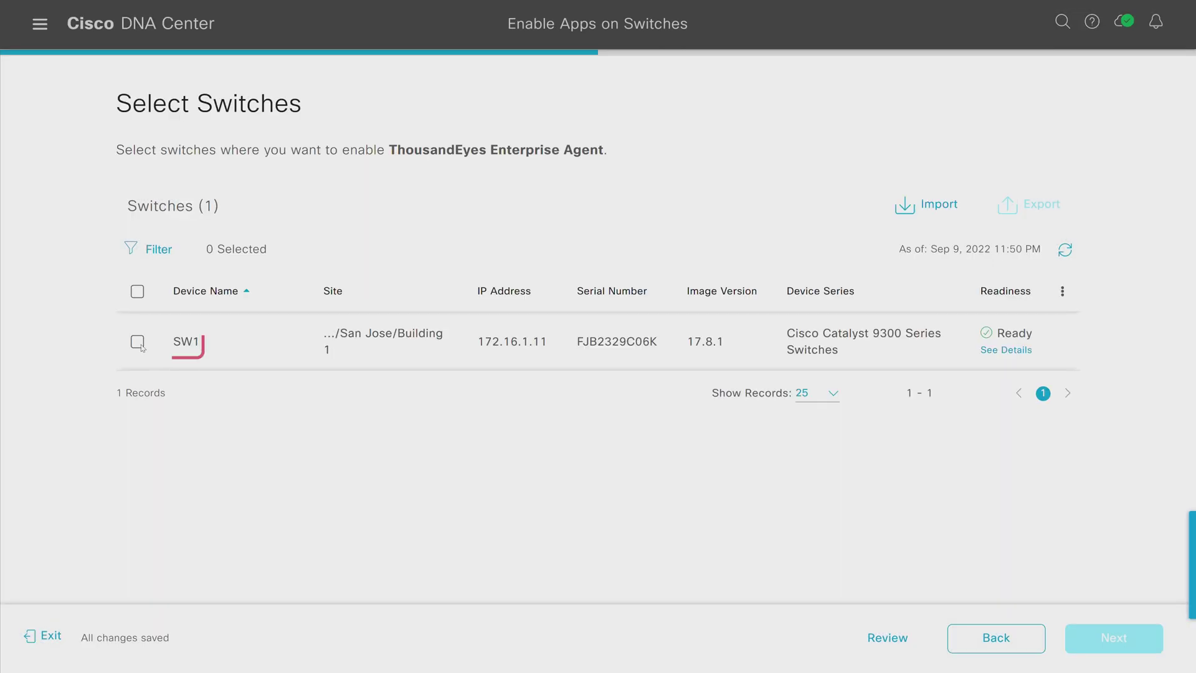
click(140, 343)
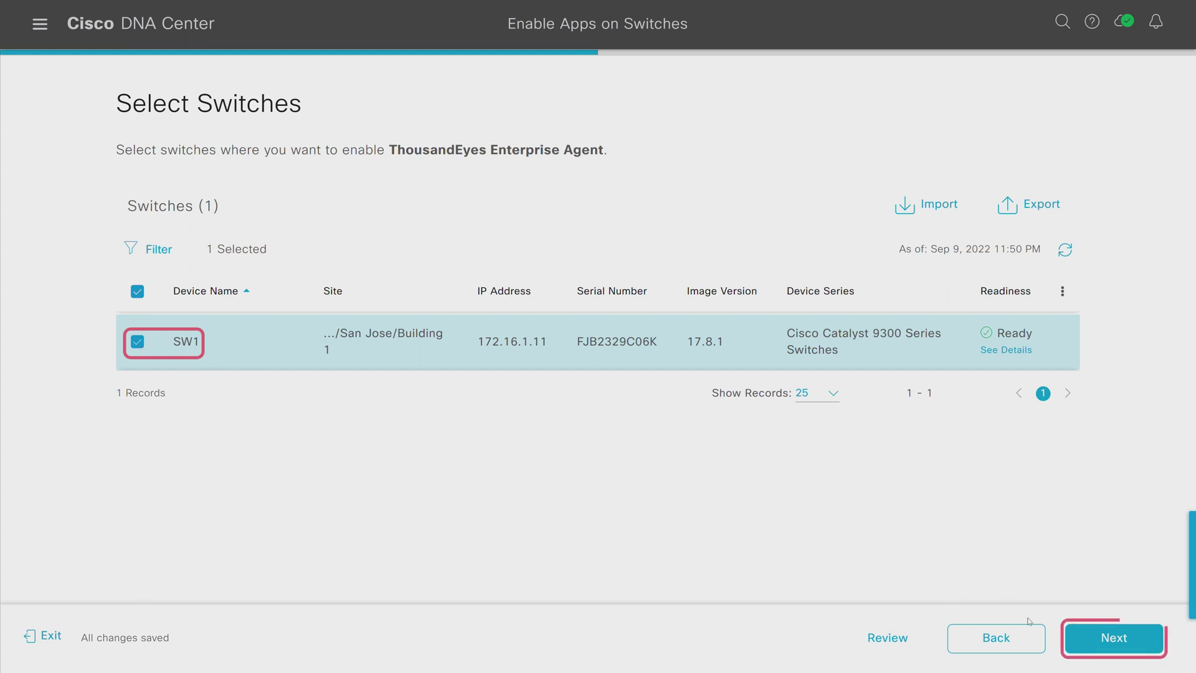
click(1075, 639)
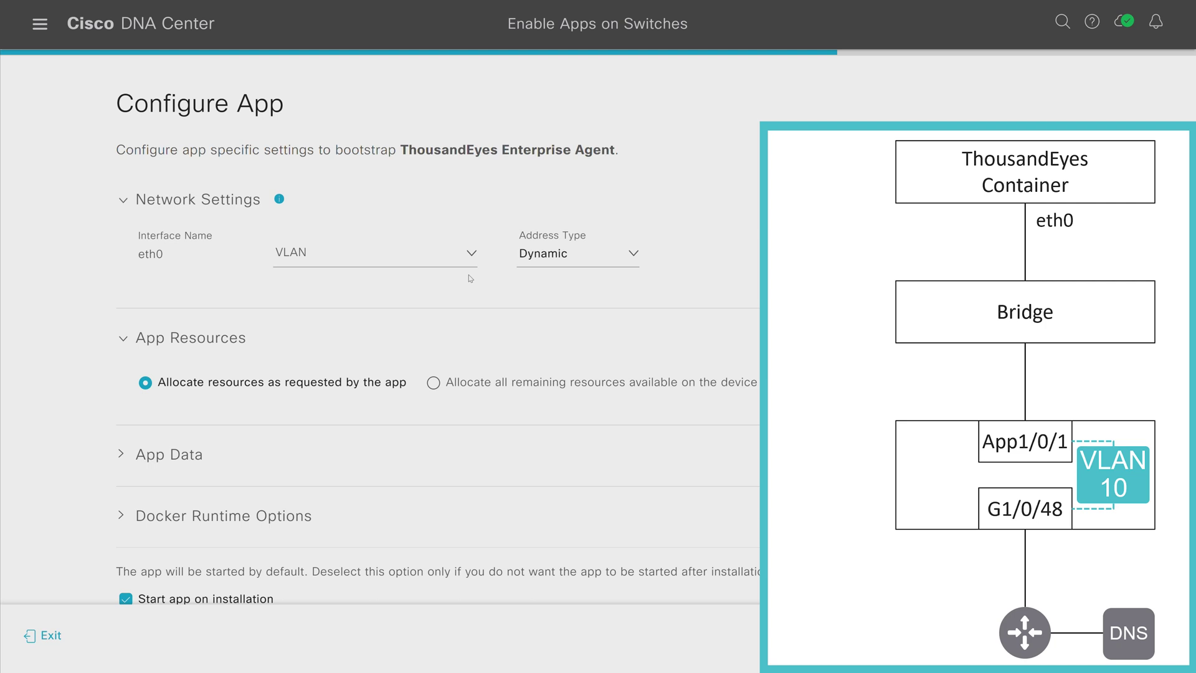
Set the eth0 interface to VLAN0010 with a Static address type
click(467, 262)
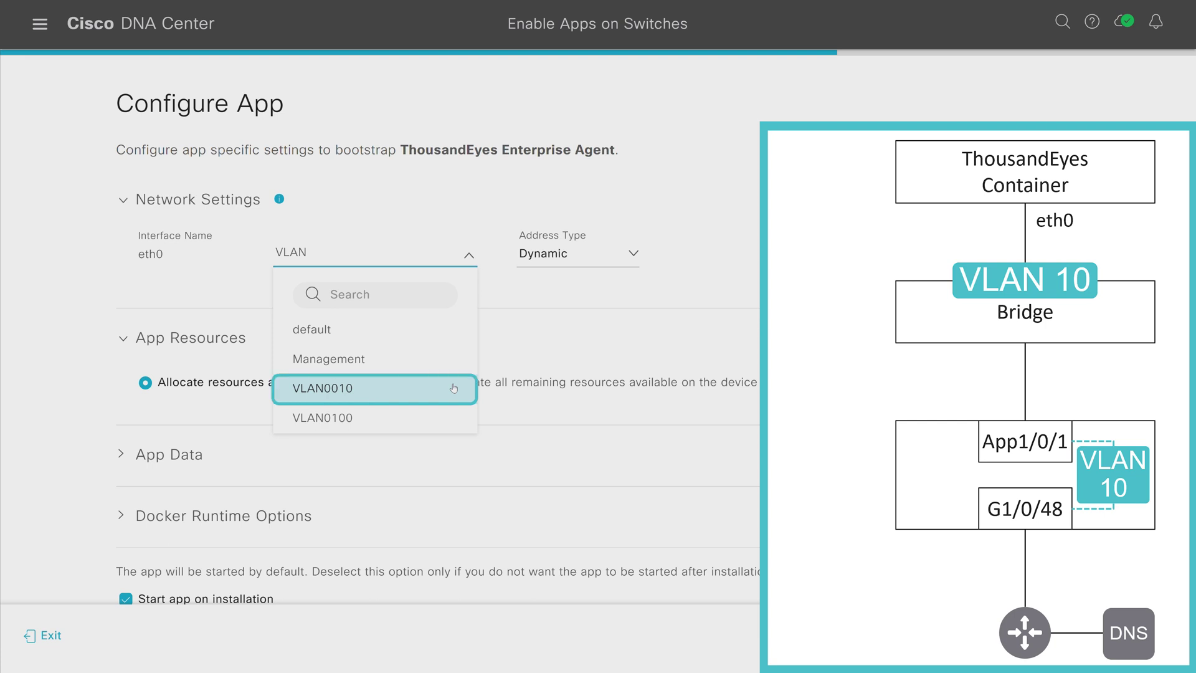
click(454, 388)
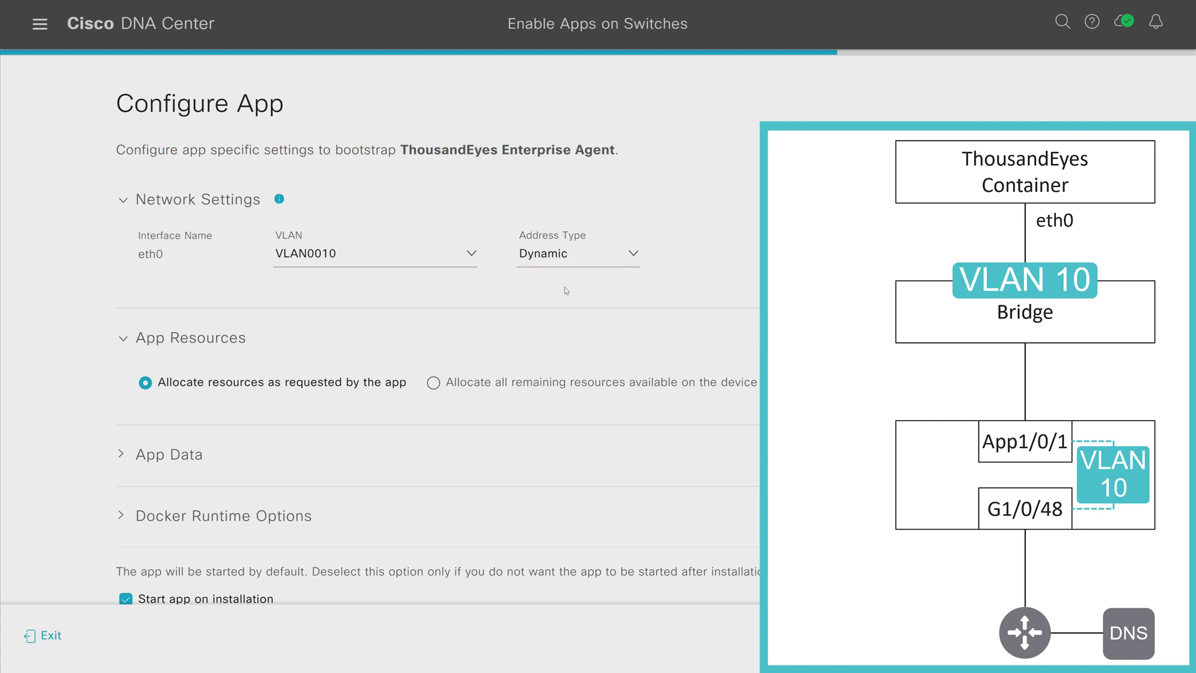
click(598, 255)
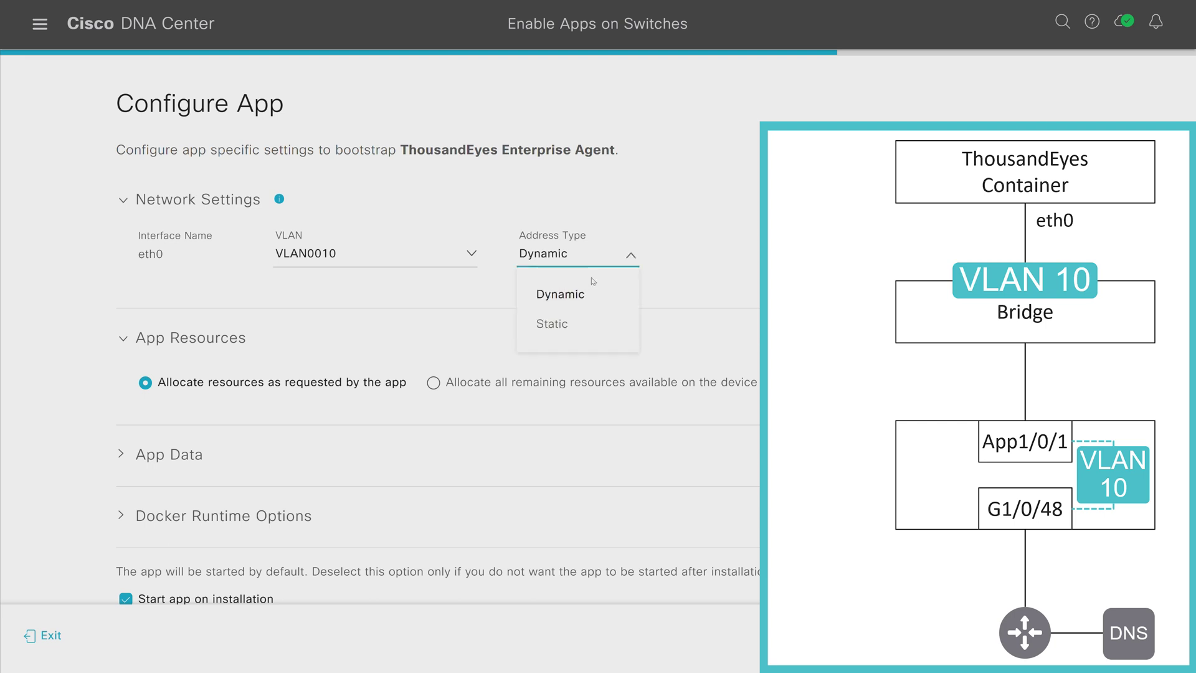
click(599, 323)
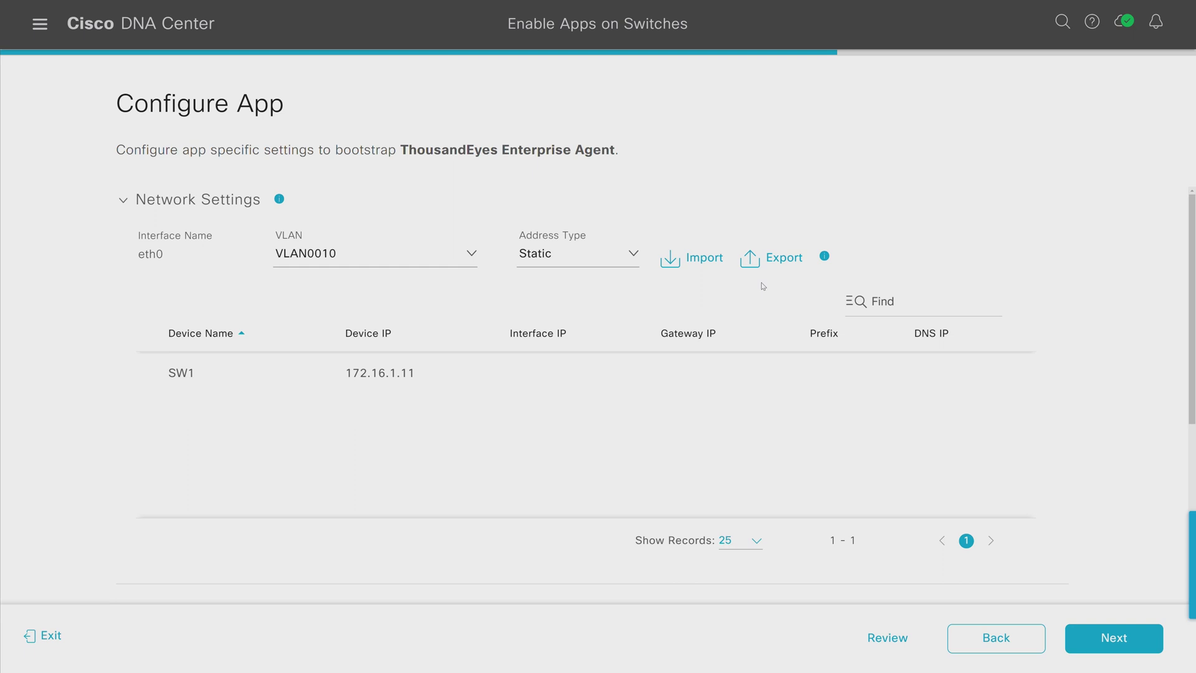
Export the network settings CSV and, in Excel, fill in and save interface IP 10.125.94.51, gateway 10.125.94.1, prefix 255.255.255.128 and DNS 8.8.8.8 for SW1
click(785, 259)
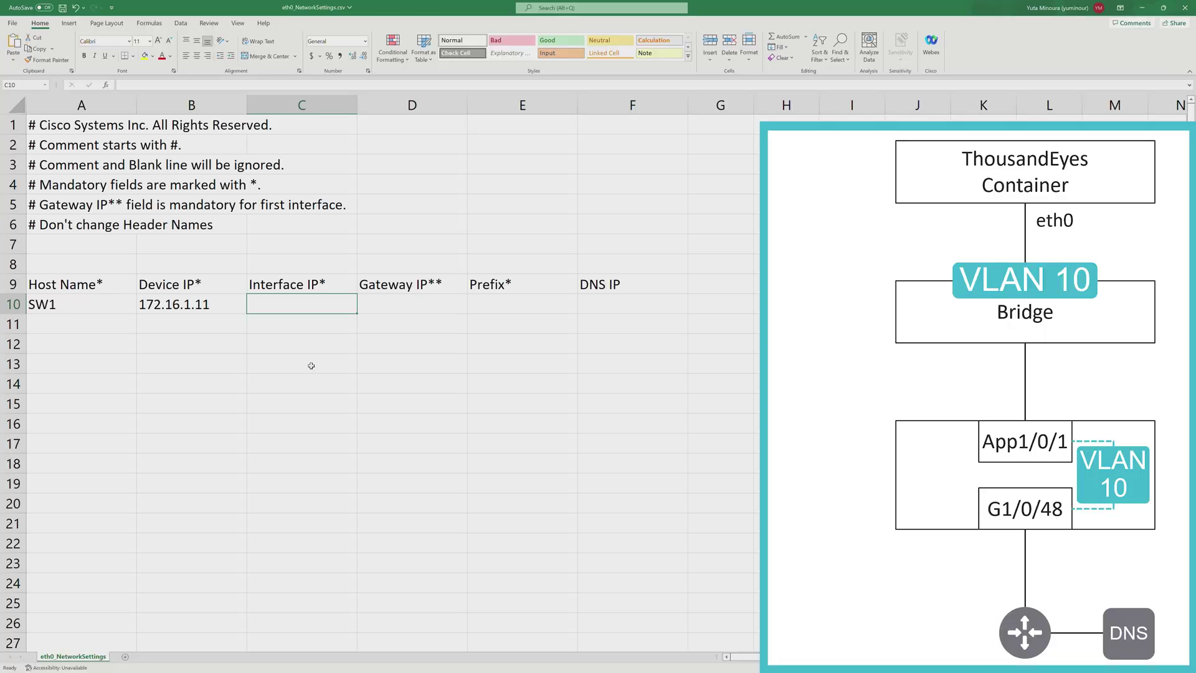
text(10.125.94.51)
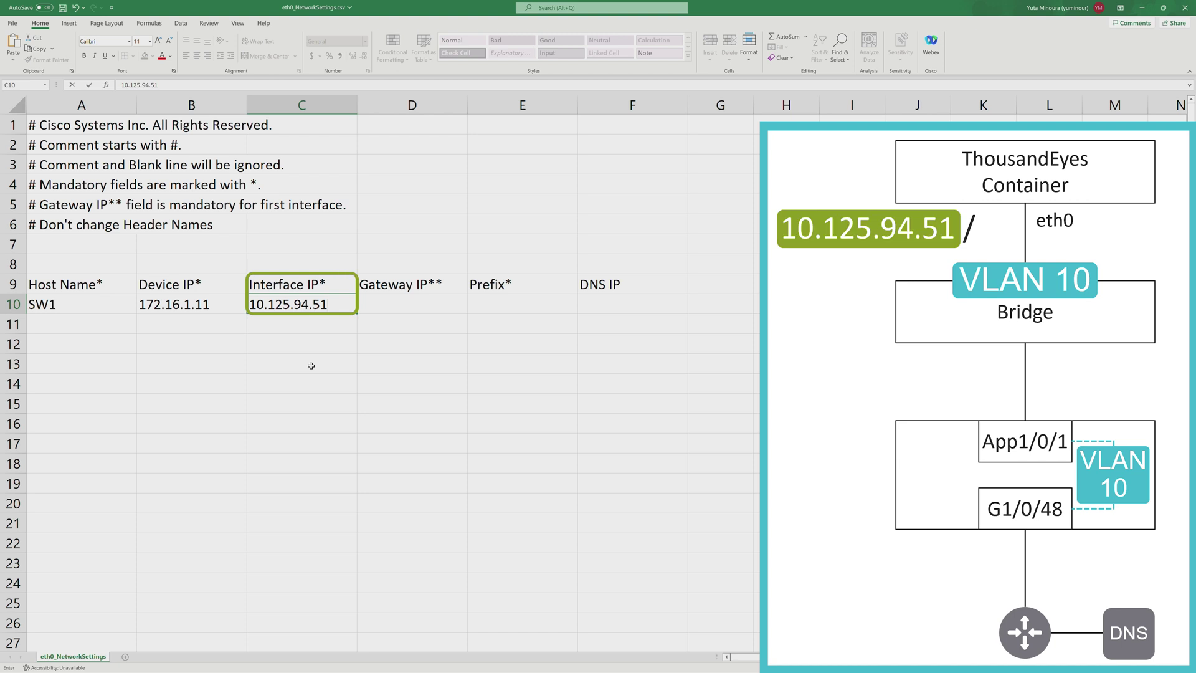
key(Tab)
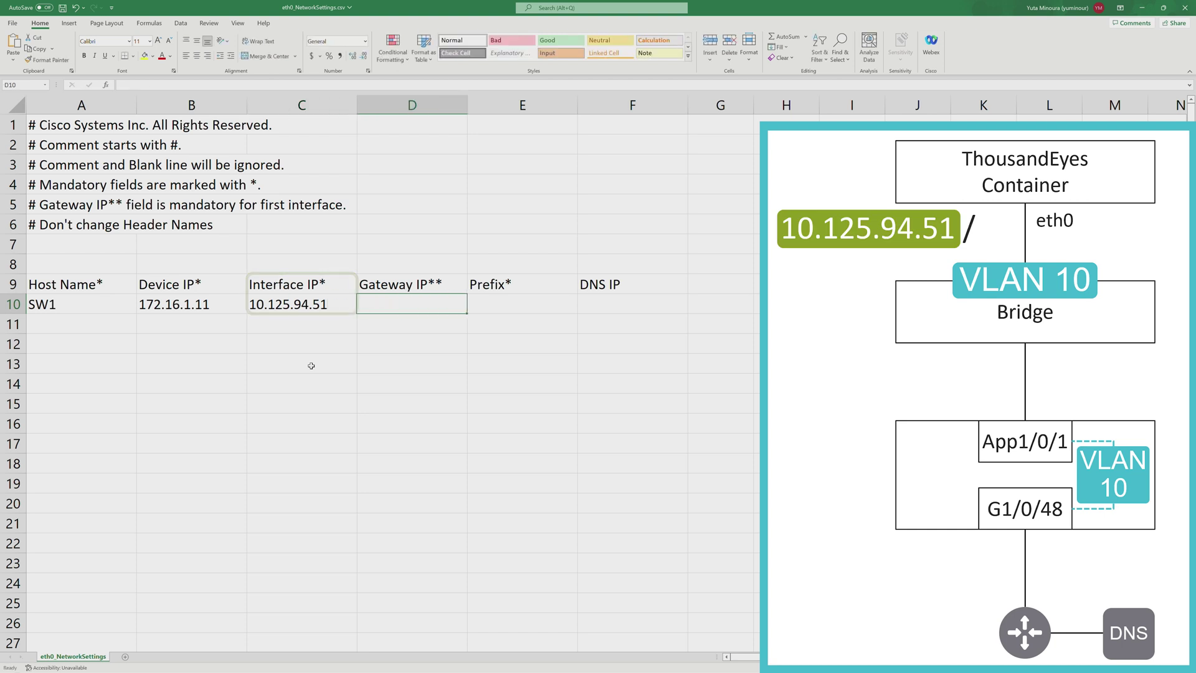
text(10.125.94.1)
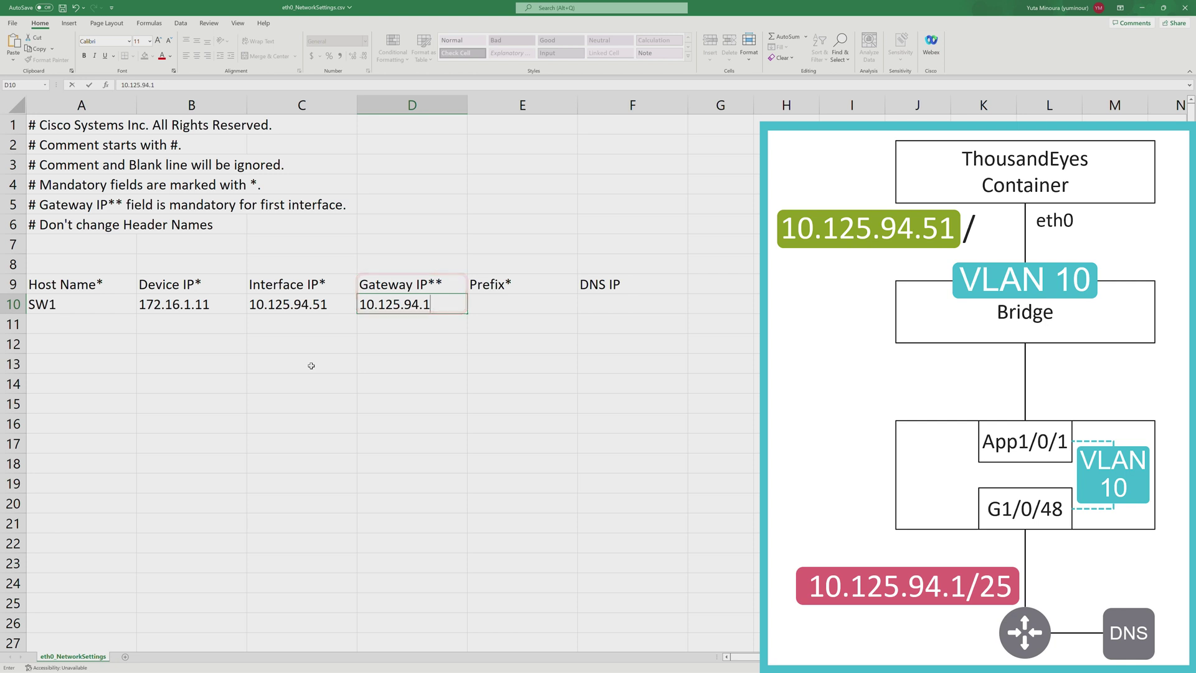
key(Tab)
text(255.255.255.128)
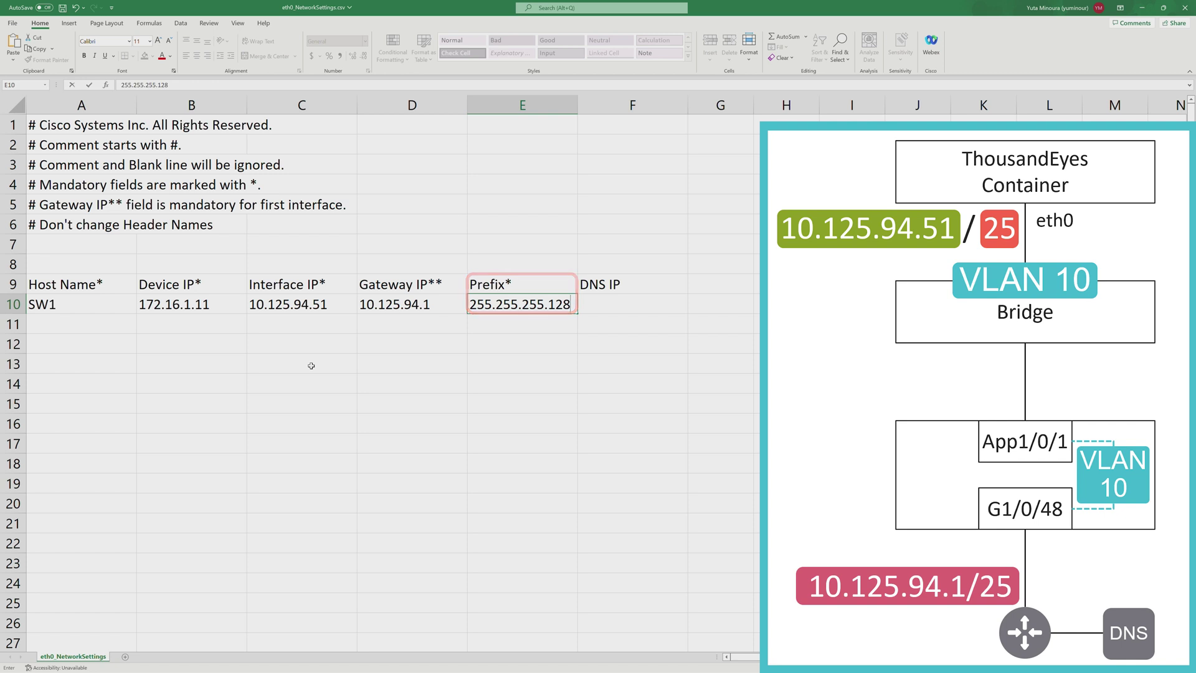
key(Tab)
text(8.8.8.8)
key(ctrl+s)
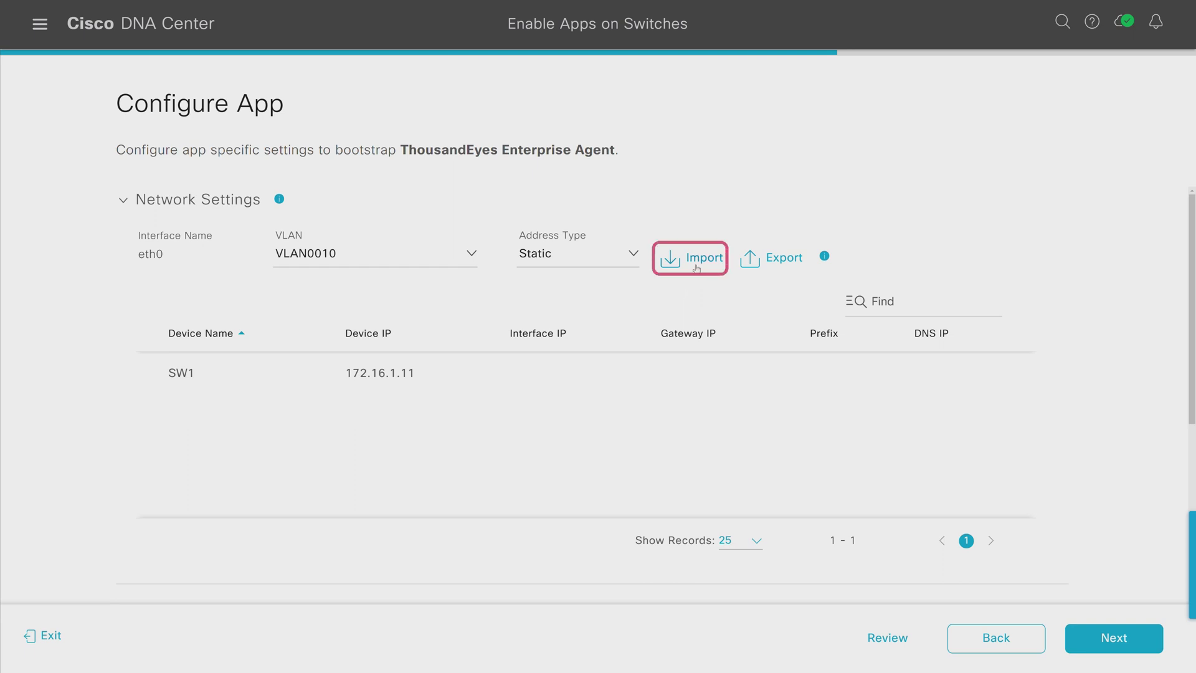
Back in Cisco DNA Center, import eth0_NetworkSettings.csv as the static network settings for eth0
click(696, 267)
drag(0, 187, 454, 308)
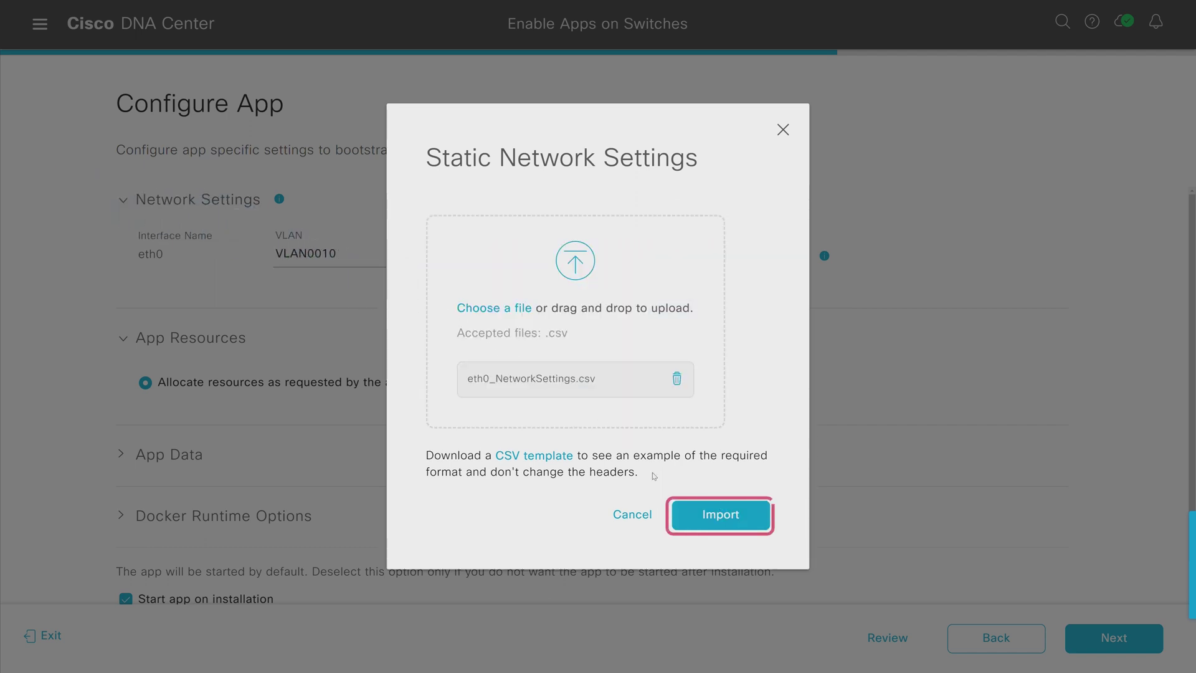
click(688, 509)
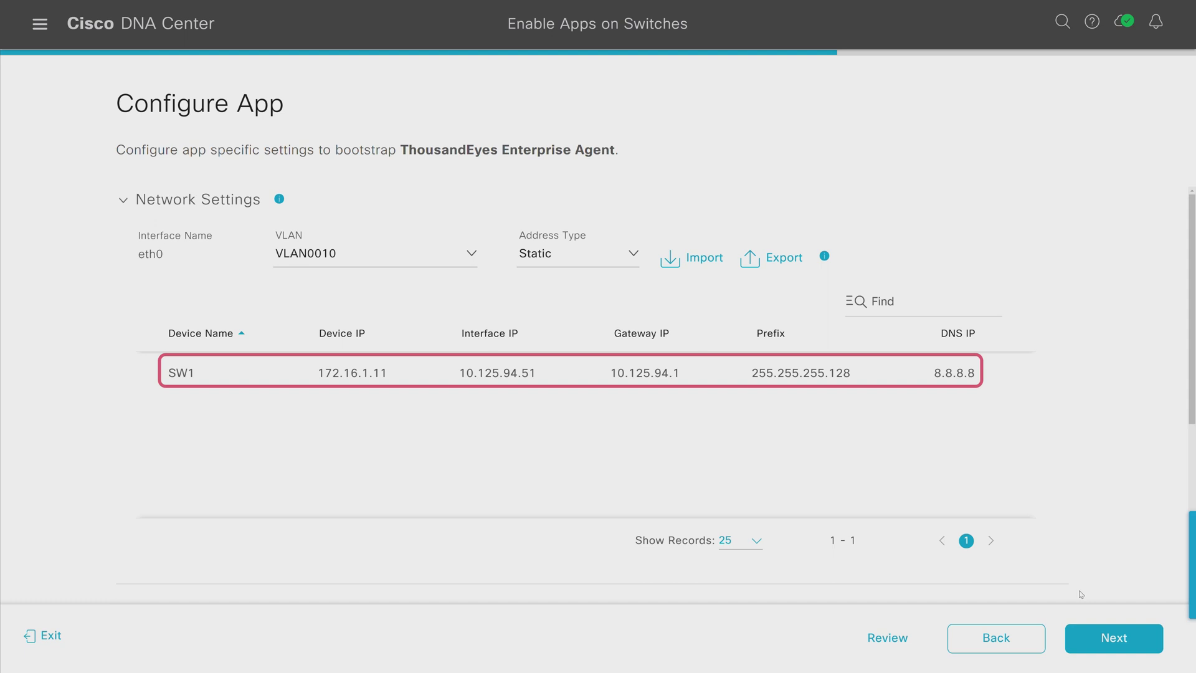
Review the deployment summary through network settings and Docker runtime options, and provision the ThousandEyes Enterprise Agent
click(1083, 640)
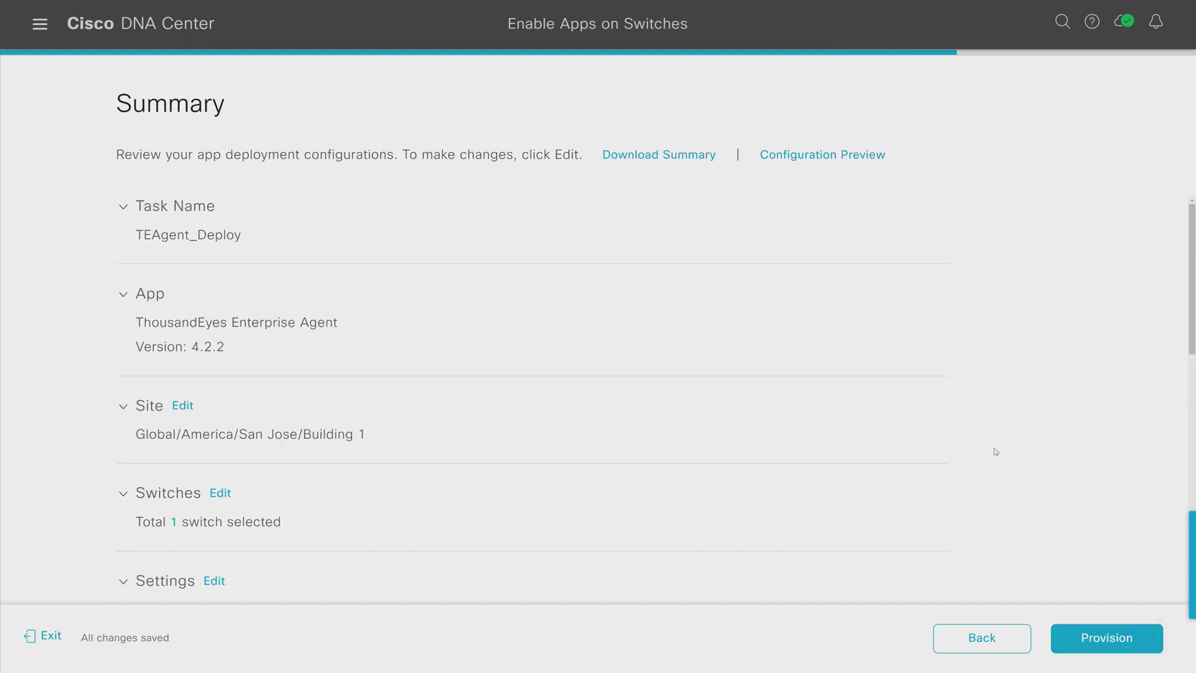
scroll(995, 451, down, 4)
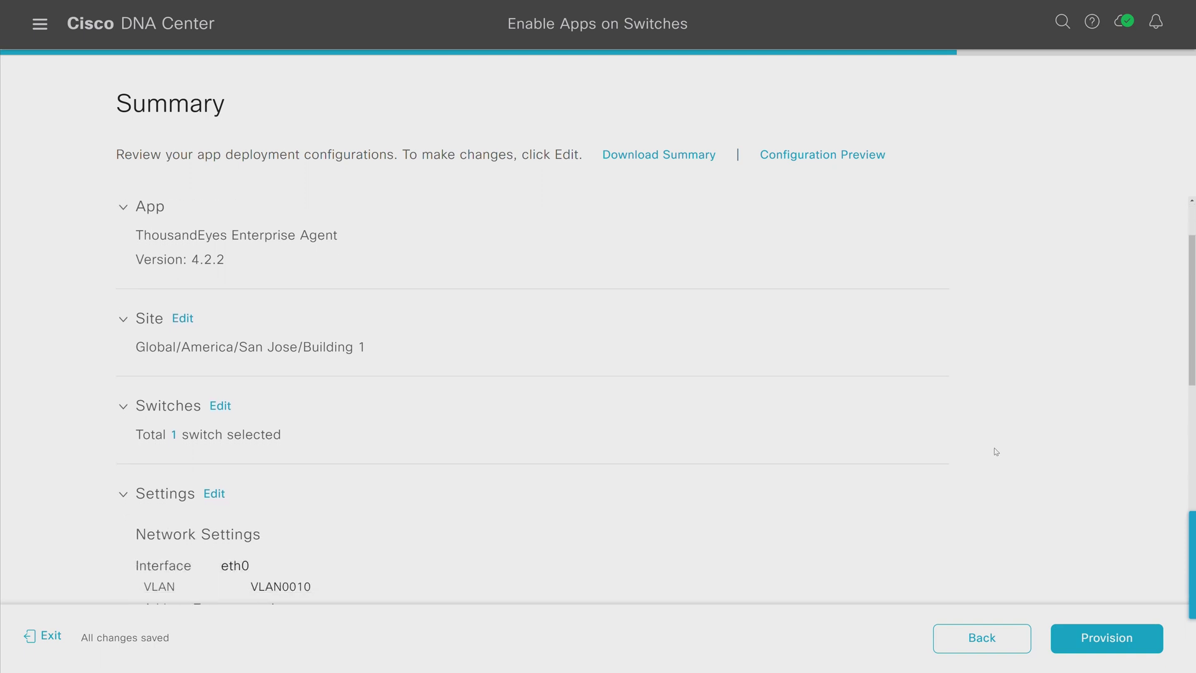
scroll(995, 451, down, 5)
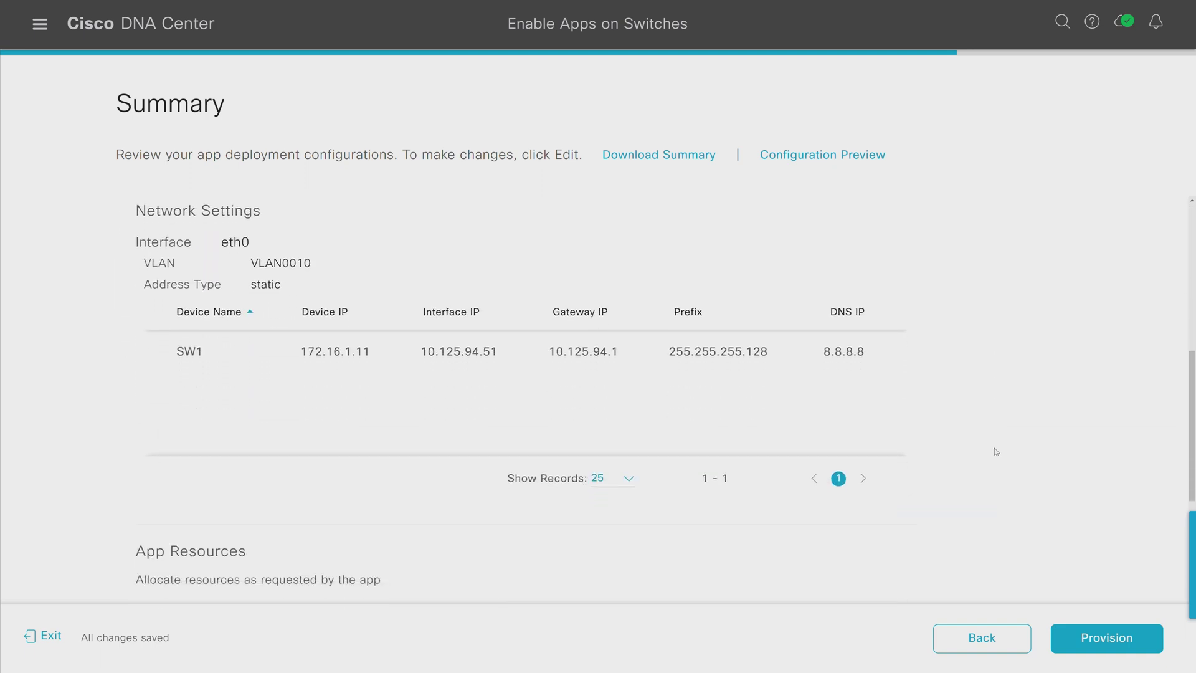
scroll(995, 451, down, 2)
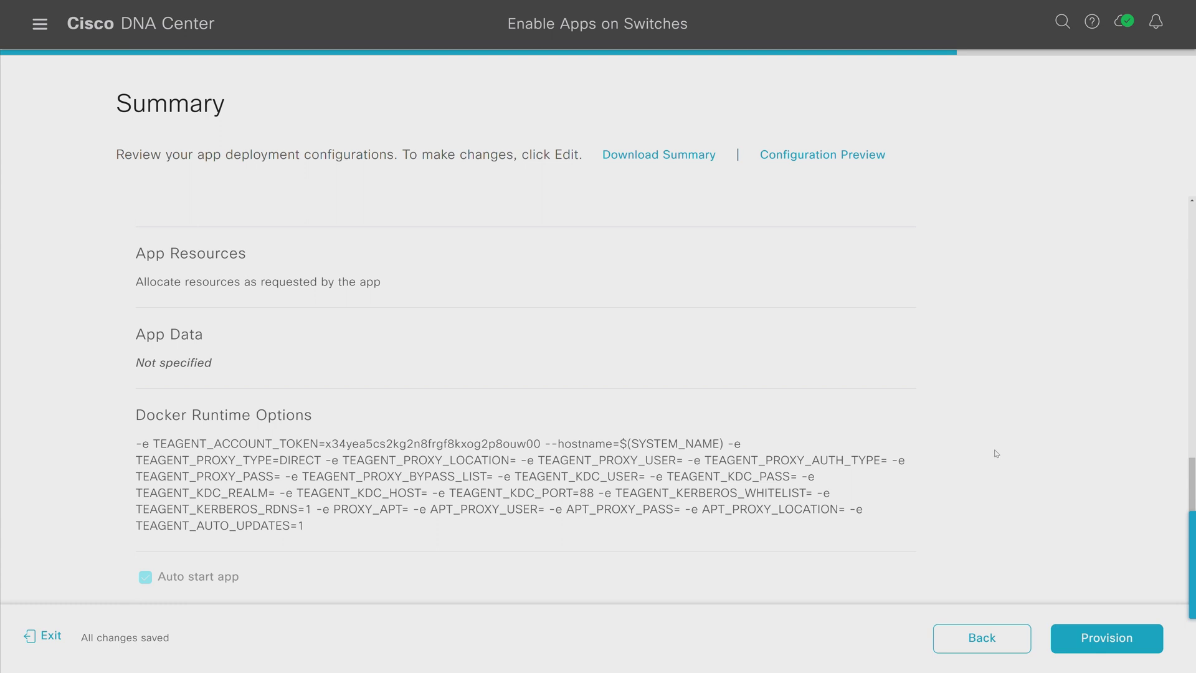
click(1070, 632)
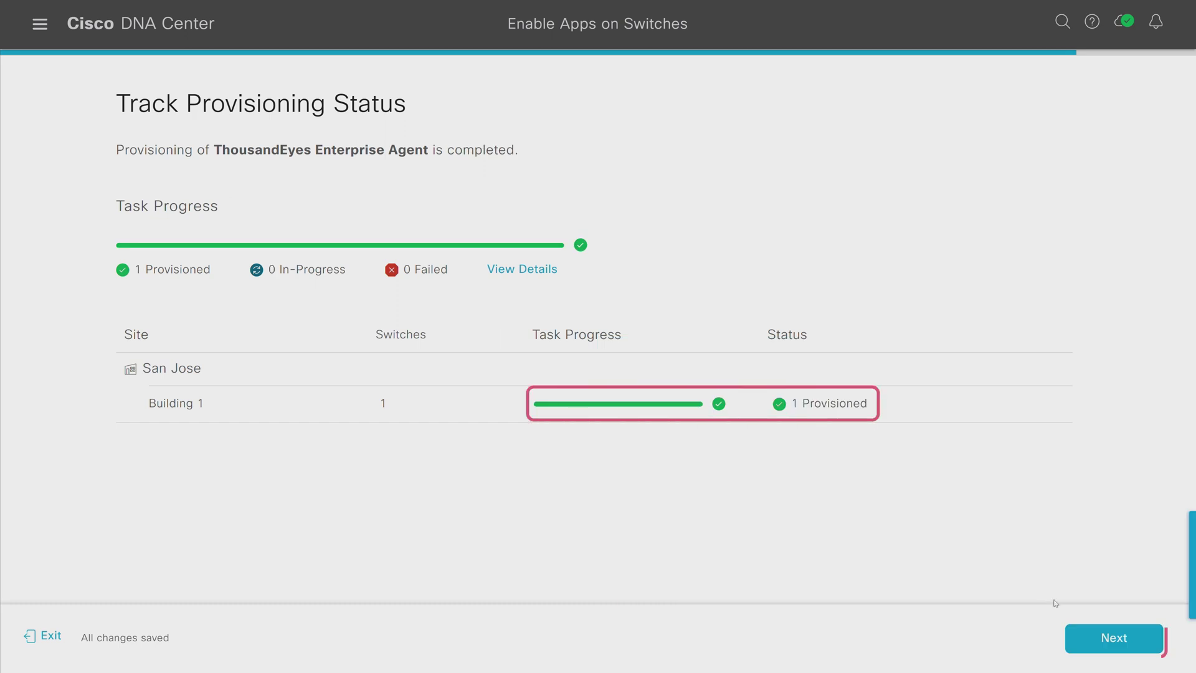
Complete the provisioning workflow and open the management page of the ThousandEyes Enterprise Agent app
click(1084, 642)
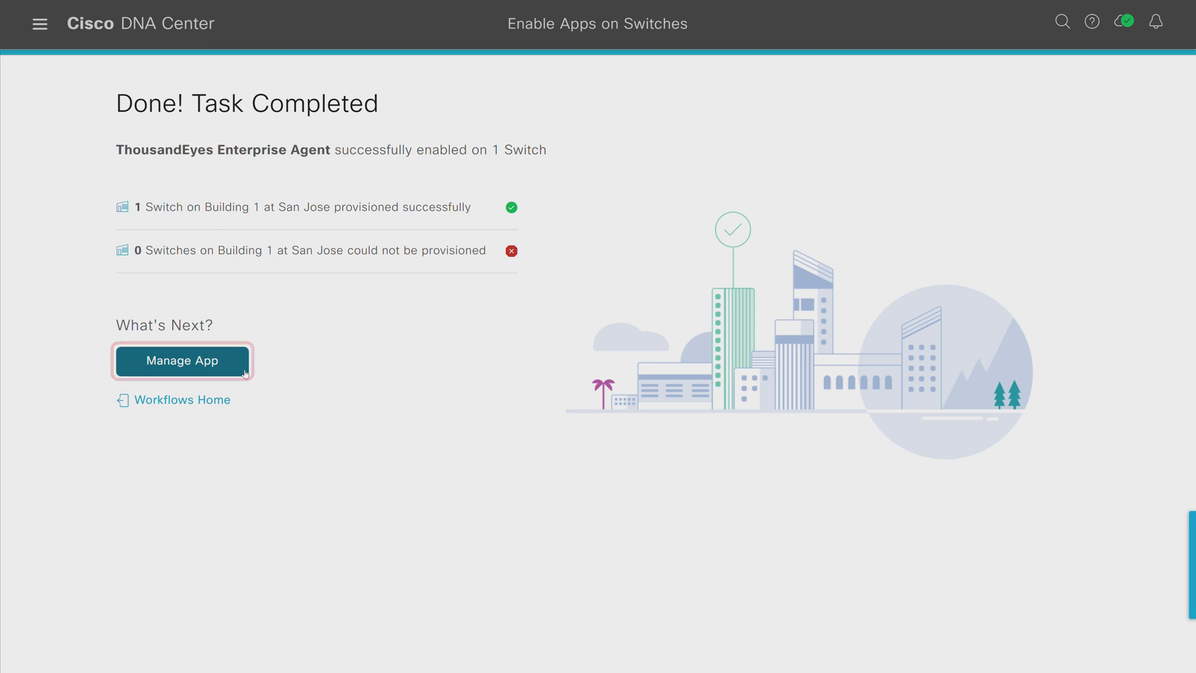
click(245, 372)
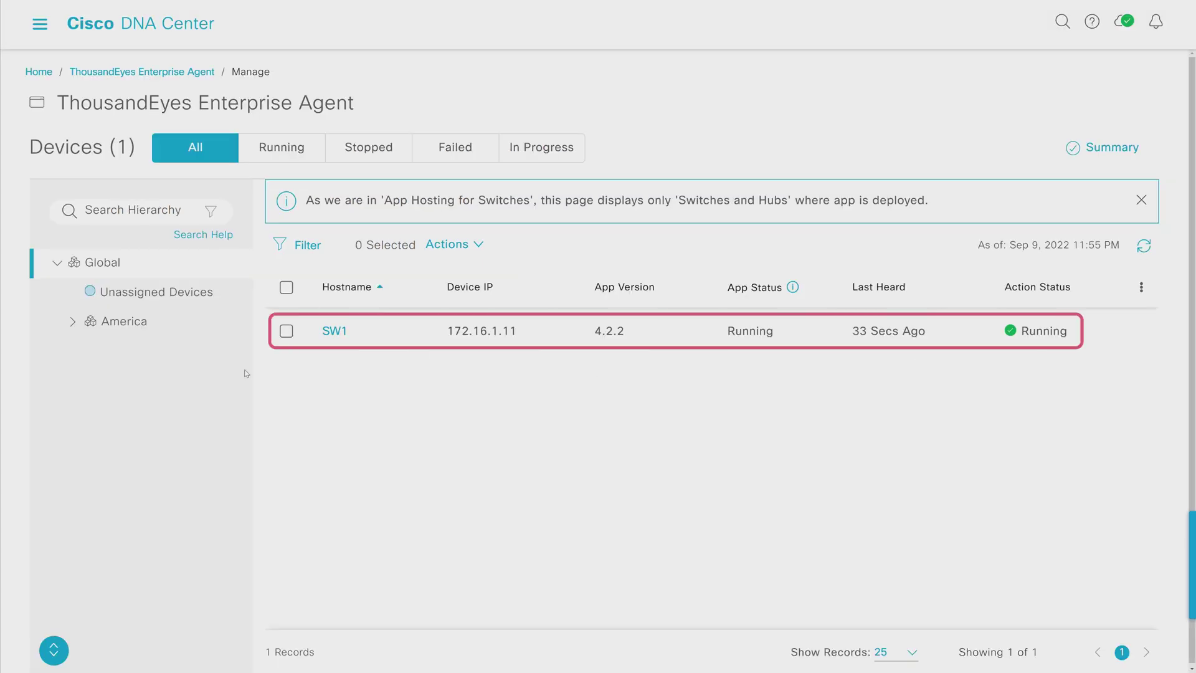